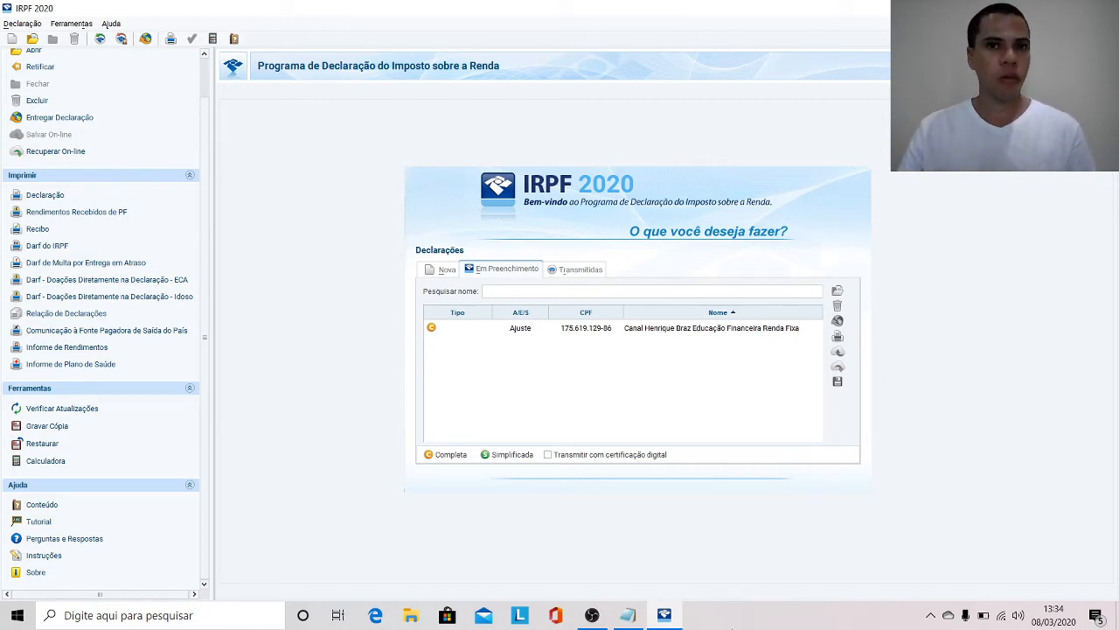
# Open the declaration in progress and go to its Renda Variável form for real estate investment fund operations.
pyautogui.click(582, 335)
pyautogui.doubleClick(582, 335)
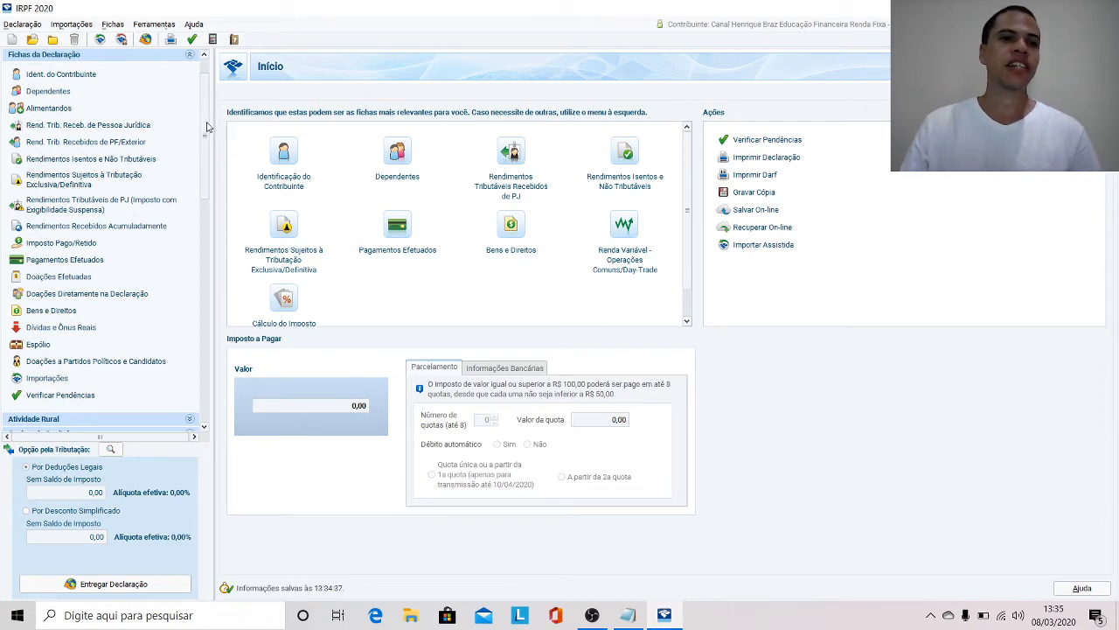
pyautogui.moveTo(208, 126); pyautogui.dragTo(208, 208)
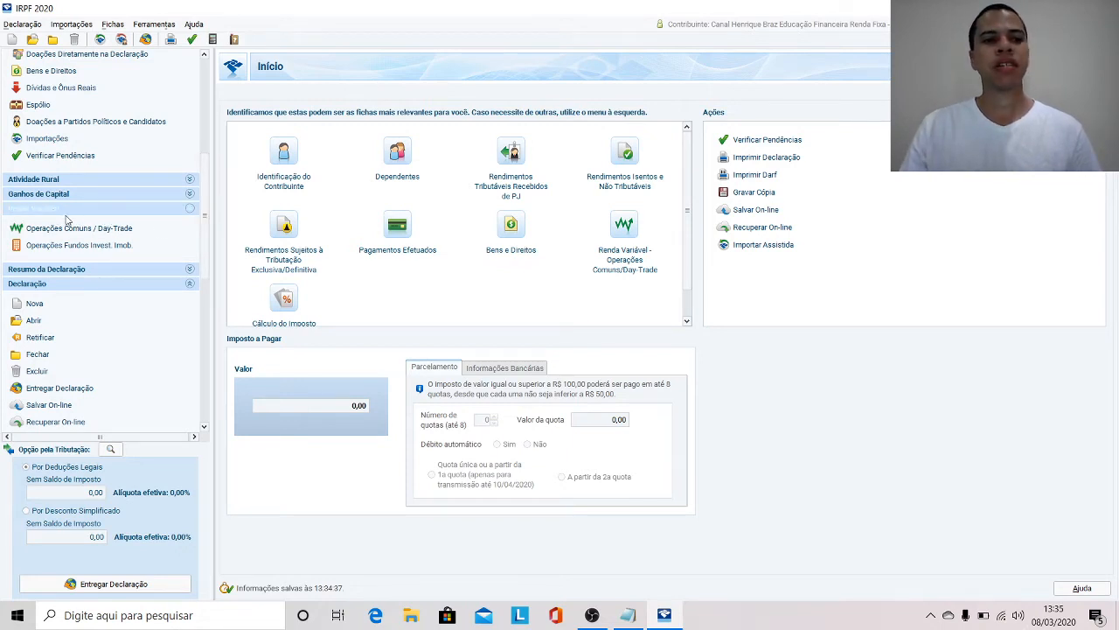
pyautogui.click(191, 209)
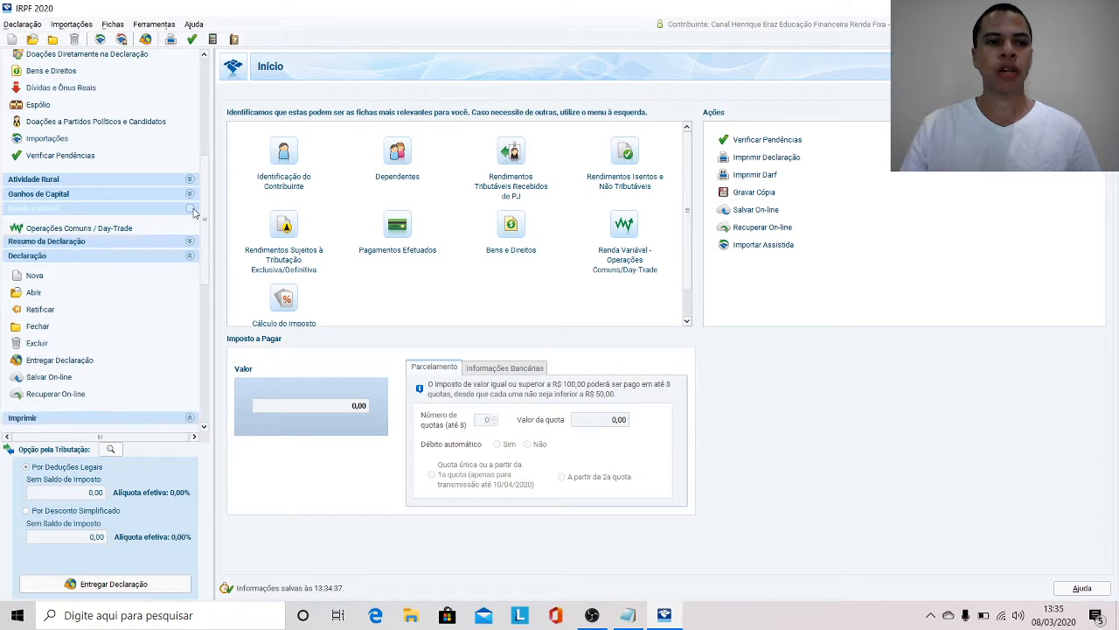
pyautogui.click(191, 209)
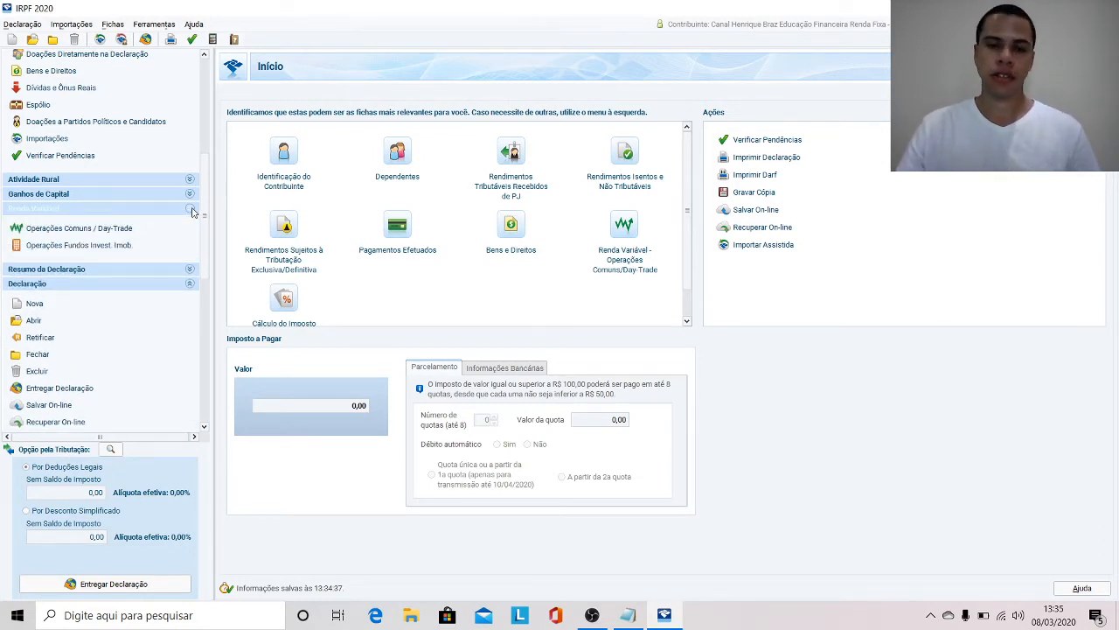
pyautogui.click(79, 245)
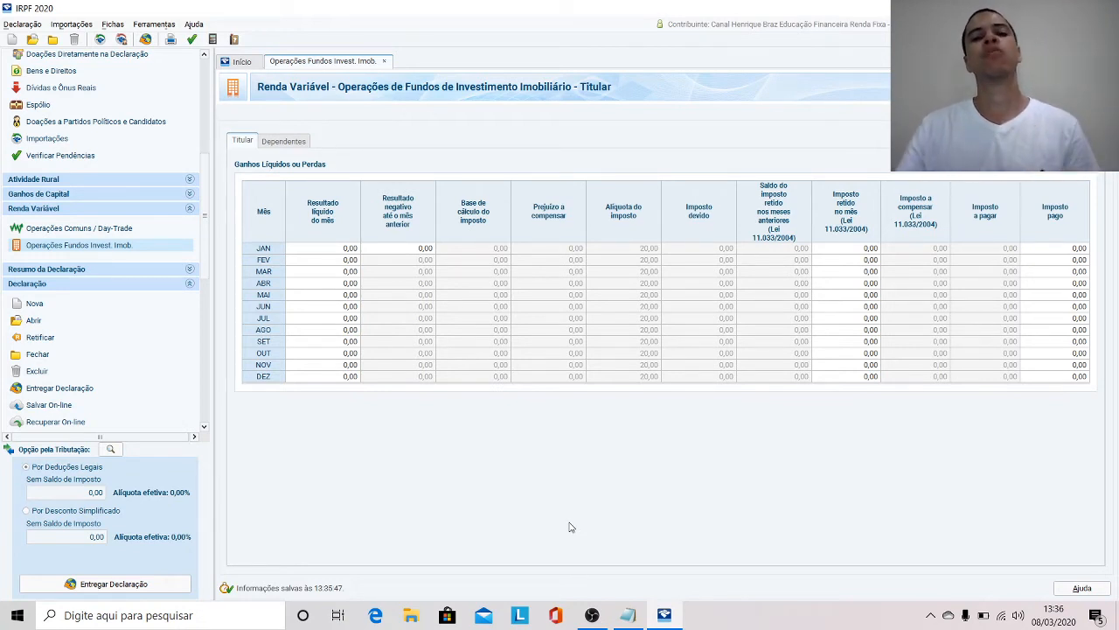
# Consult the income tax notes file, return to IRPF 2020 and set January's Resultado líquido do mês to 1000.
pyautogui.click(627, 614)
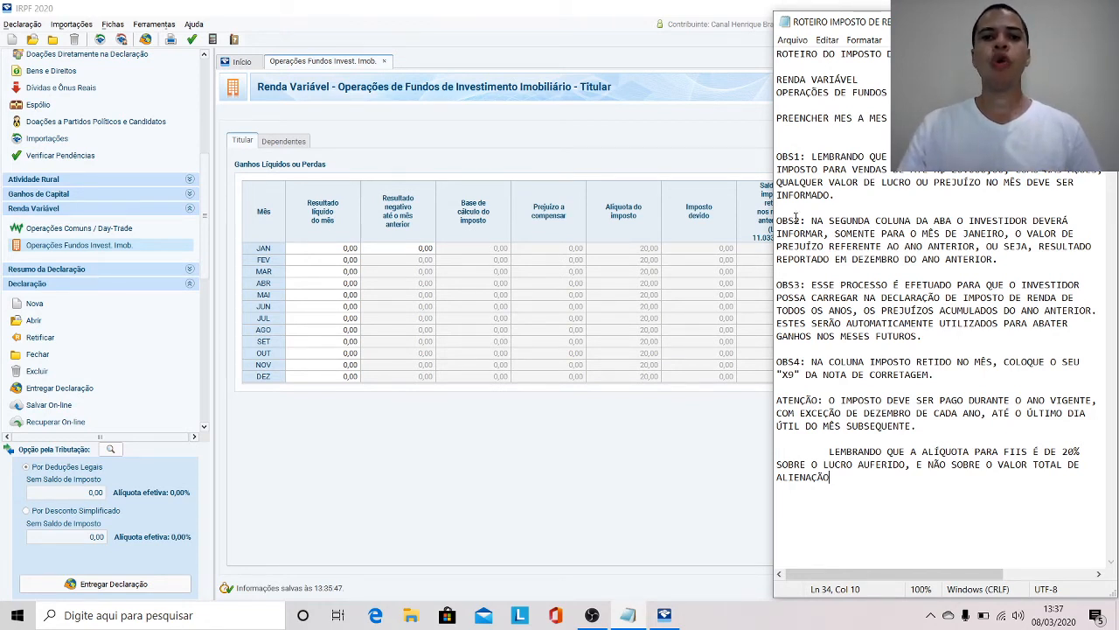
pyautogui.click(263, 251)
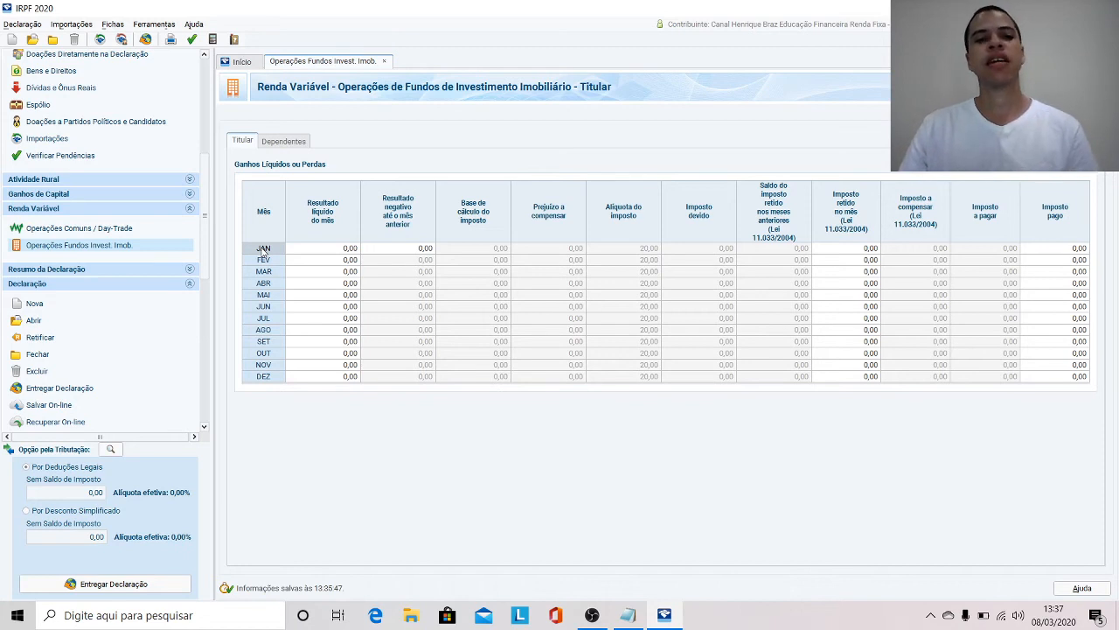
pyautogui.click(333, 254)
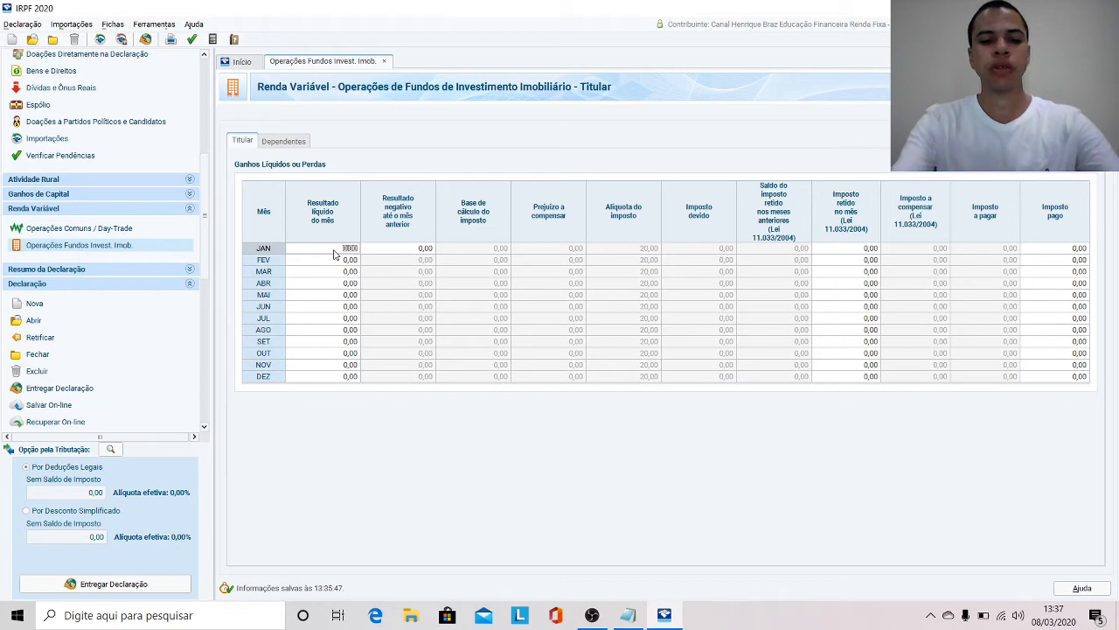
pyautogui.write('1000')
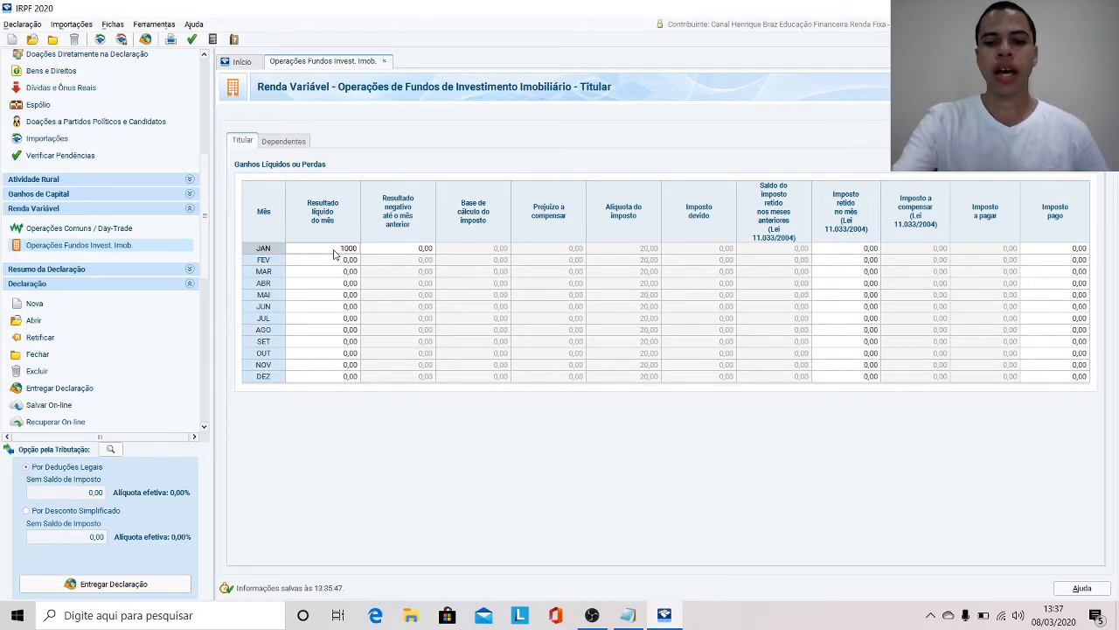
pyautogui.press('Tab')
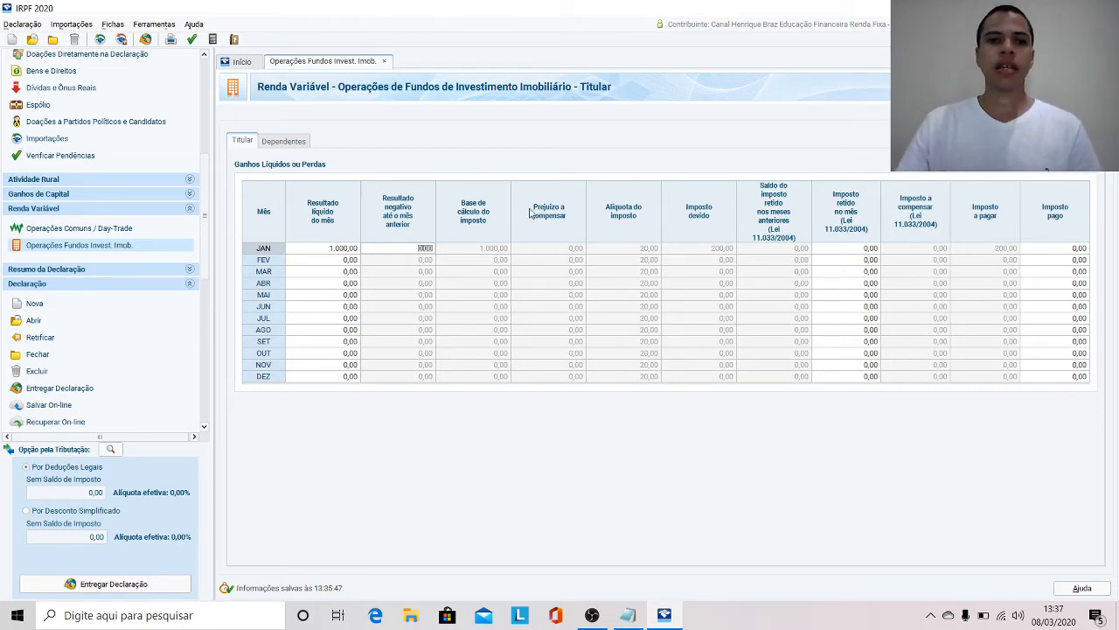
# Examine January's calculated tax base, tax rate and tax due.
pyautogui.click(491, 254)
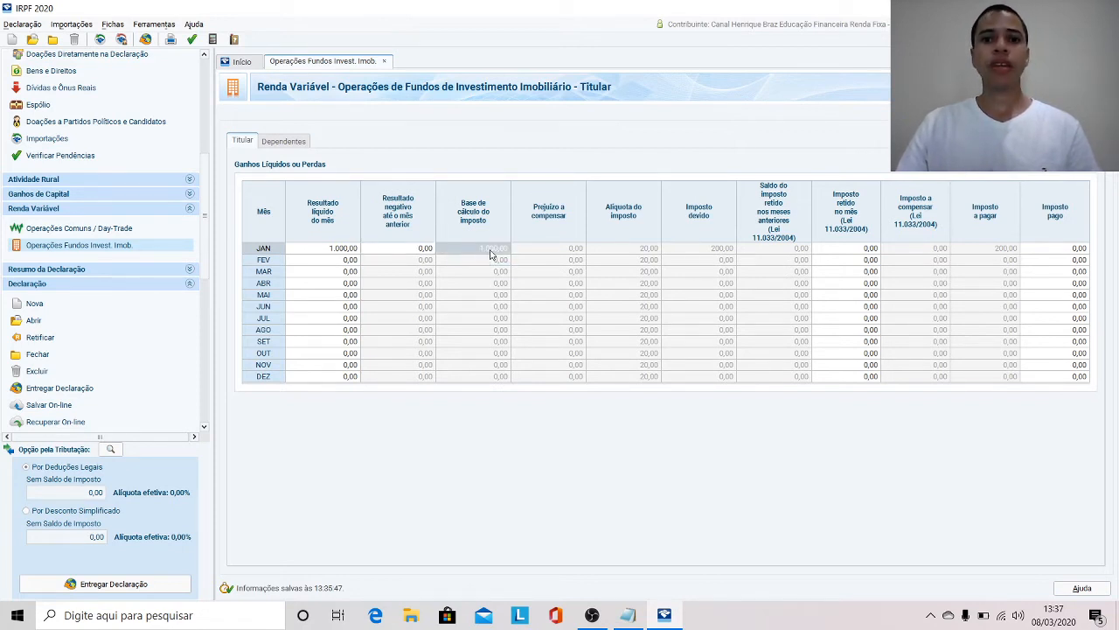
pyautogui.click(637, 254)
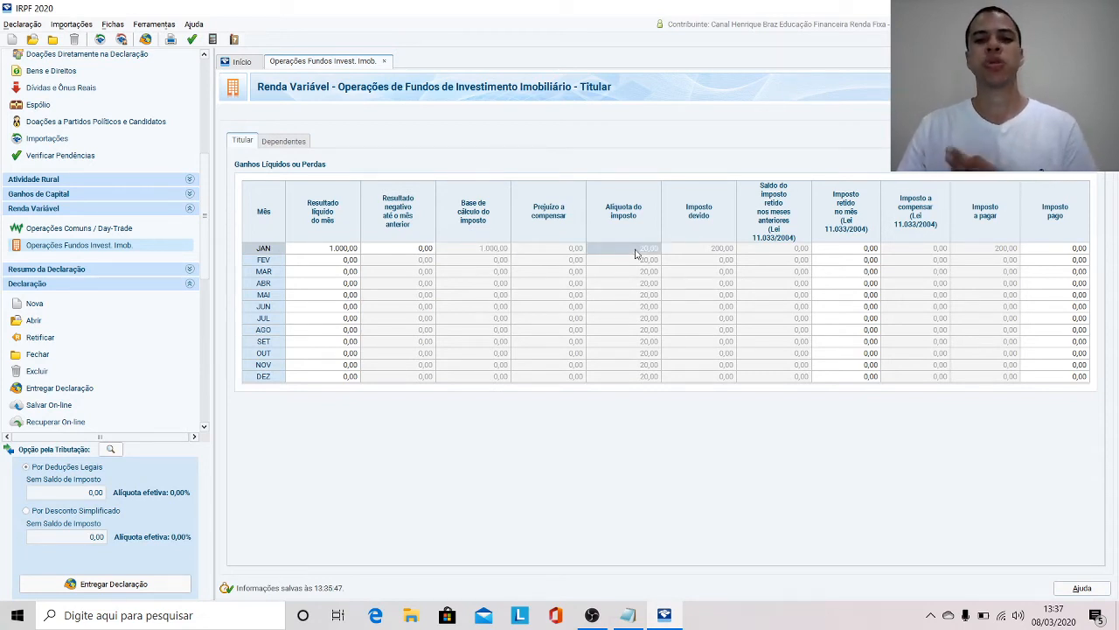
pyautogui.click(715, 253)
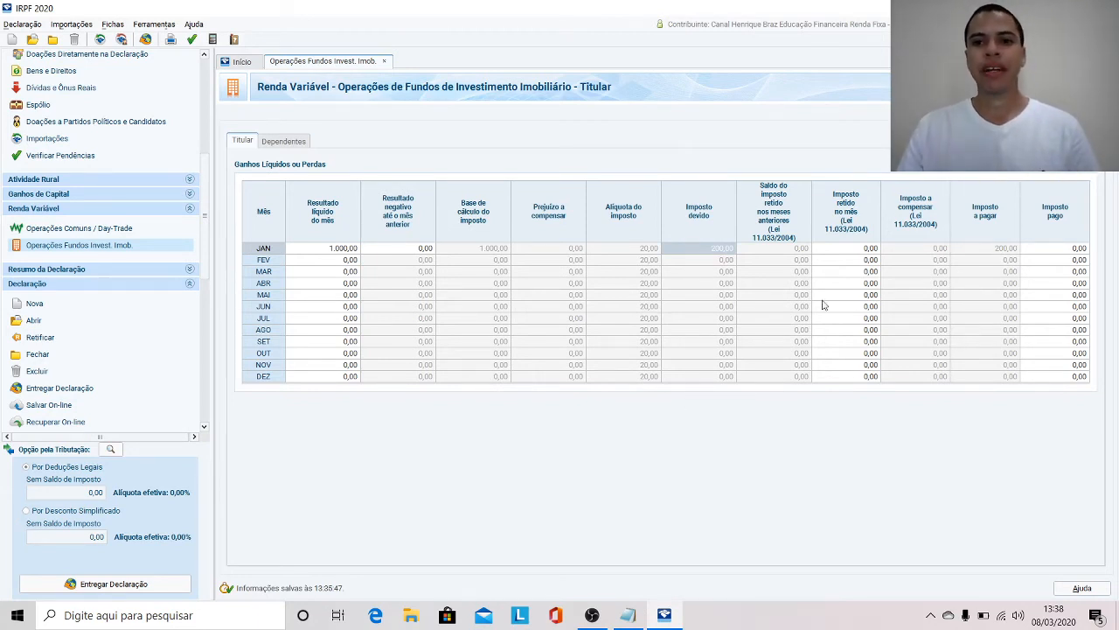
# Check the notes about withheld tax, return to IRPF 2020 and set January's Imposto retido no mês to 0,02.
pyautogui.click(847, 249)
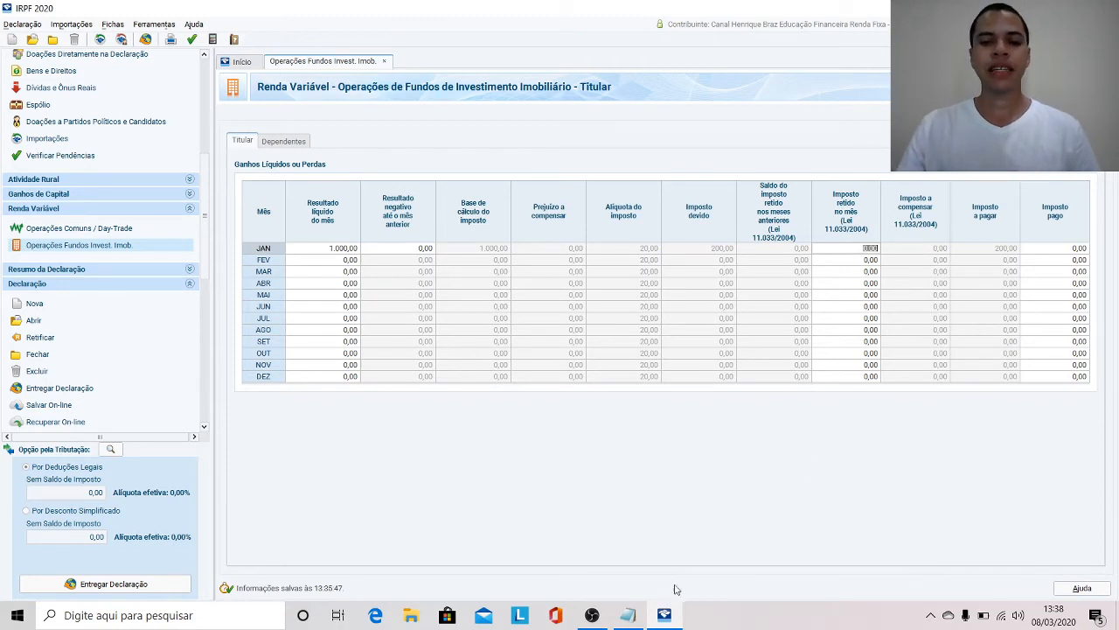
pyautogui.click(628, 615)
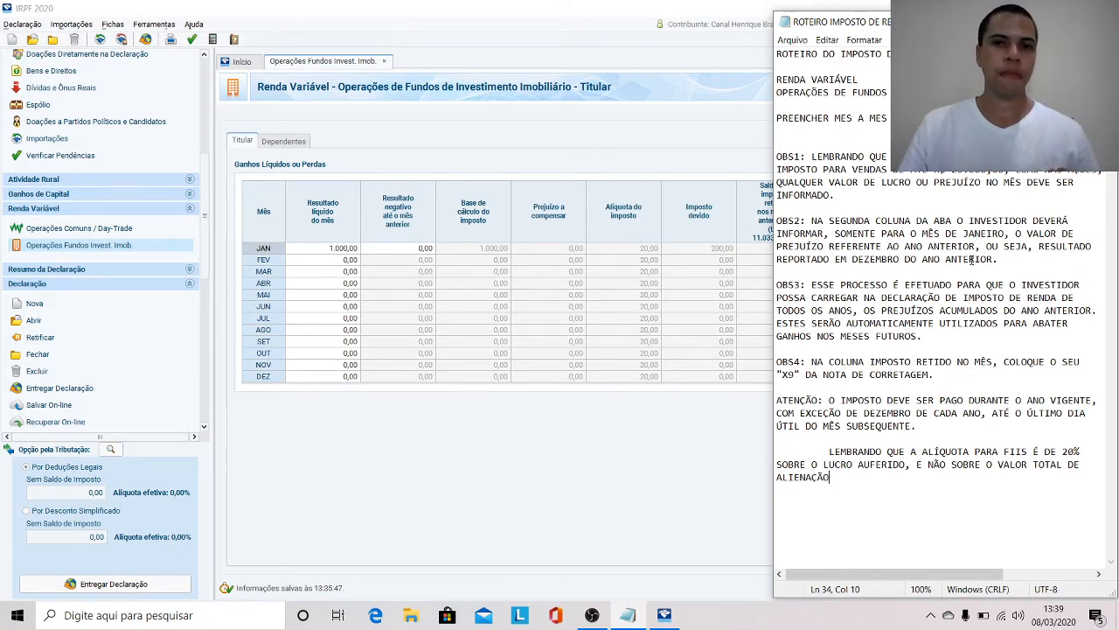
pyautogui.click(1034, 21)
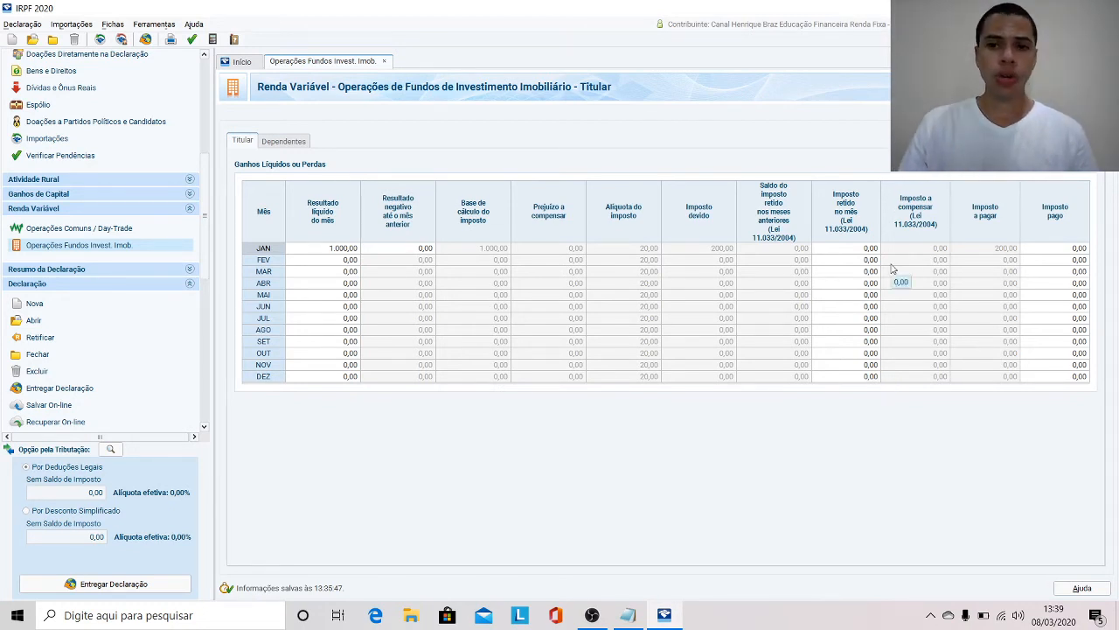
pyautogui.click(865, 250)
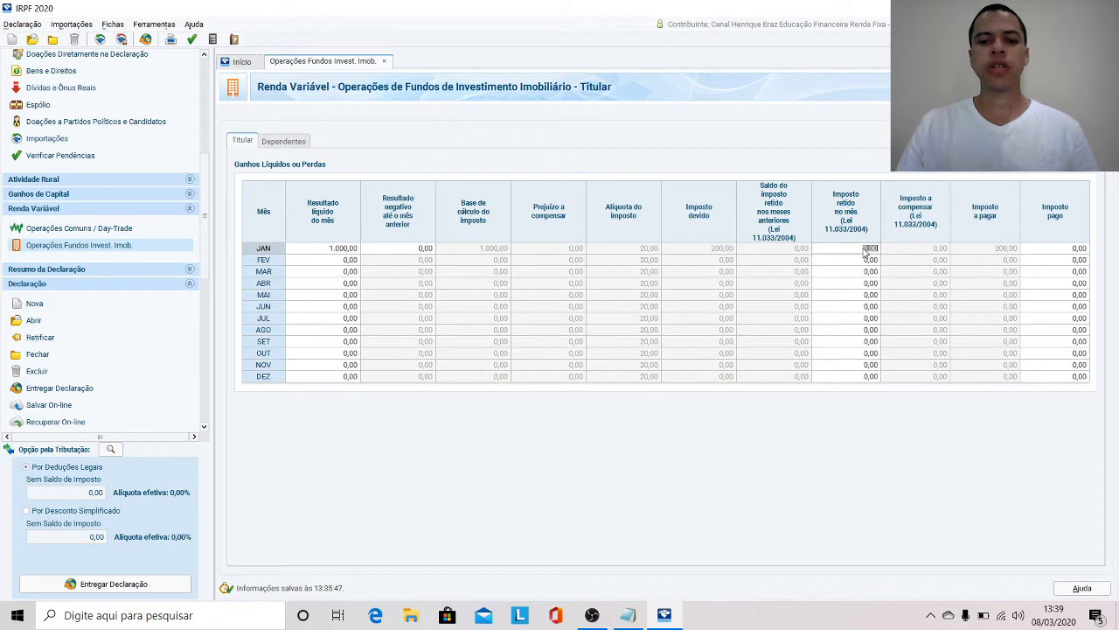
pyautogui.write('0,02')
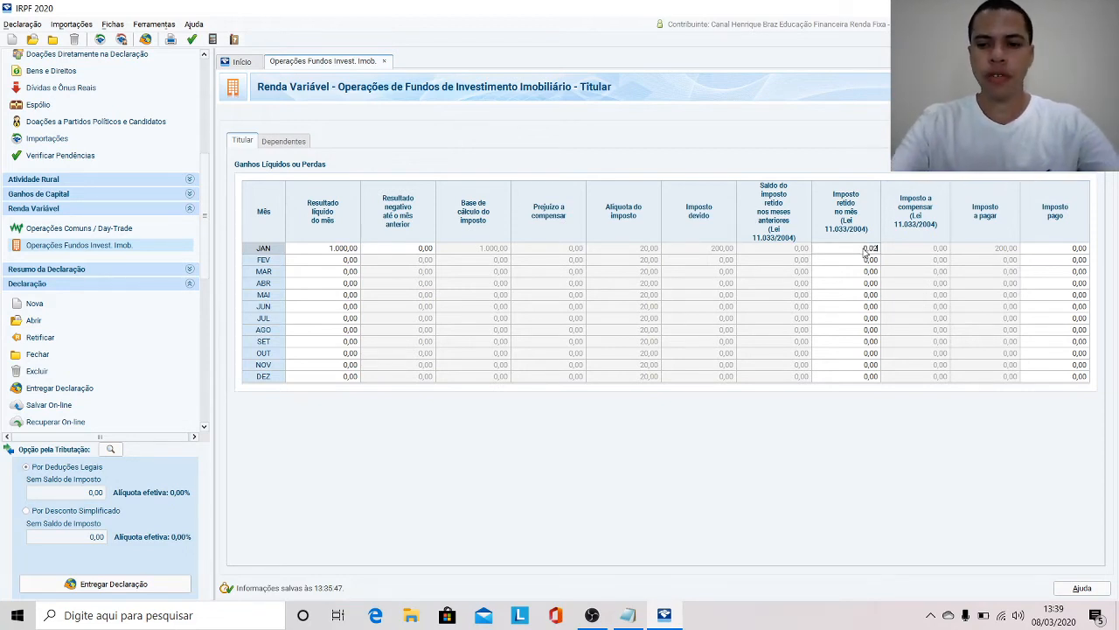
pyautogui.press('Tab')
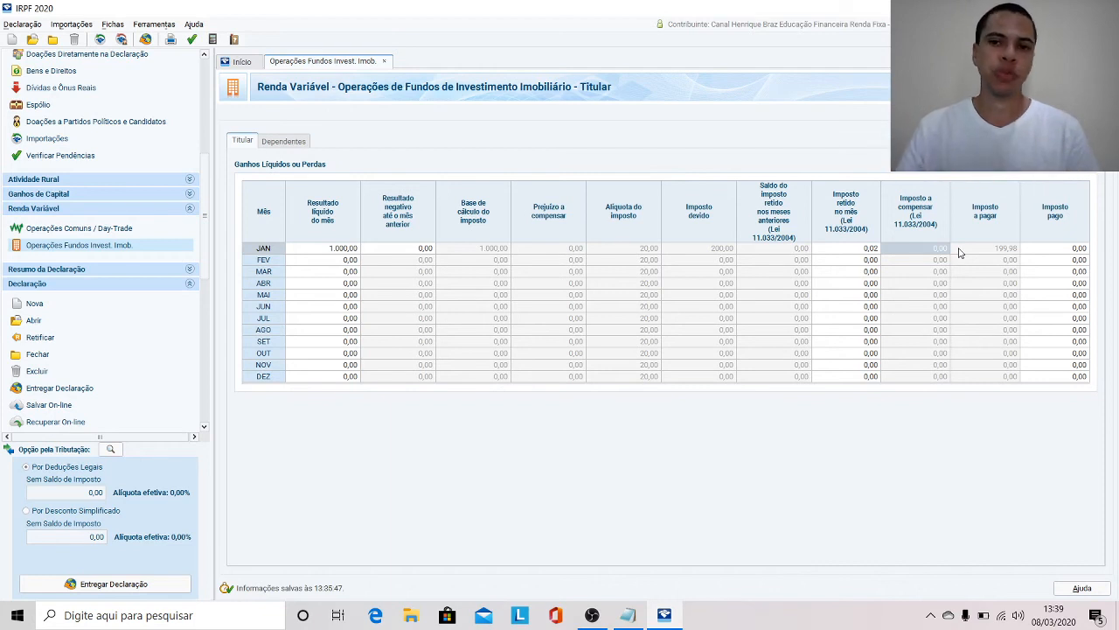
# Check January's tax payable and set its Imposto pago to 199,98.
pyautogui.click(1003, 251)
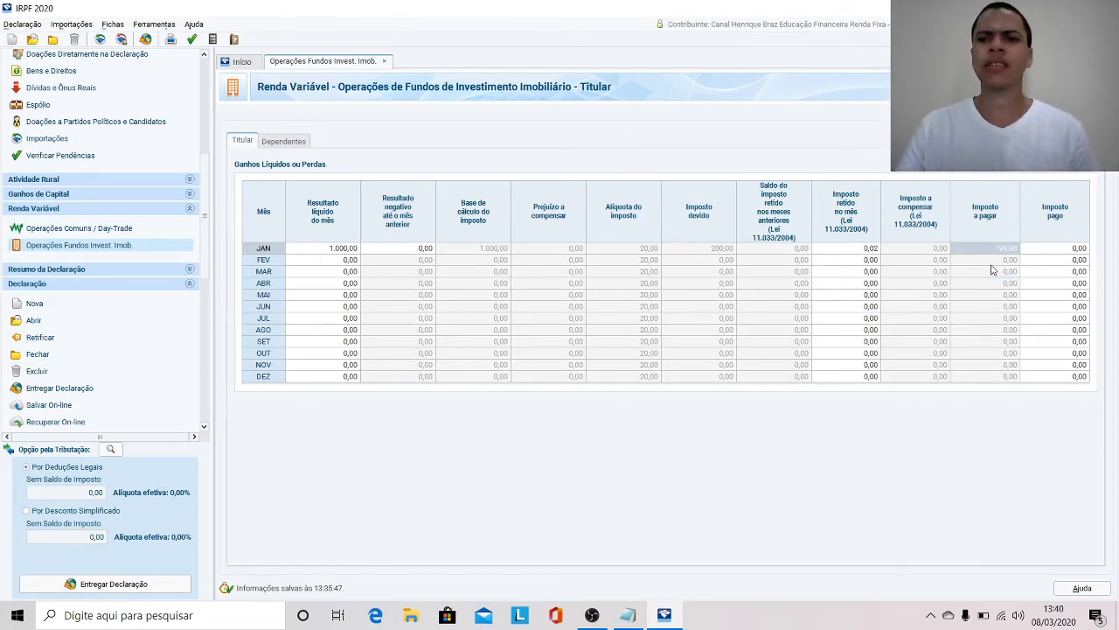
pyautogui.click(1072, 251)
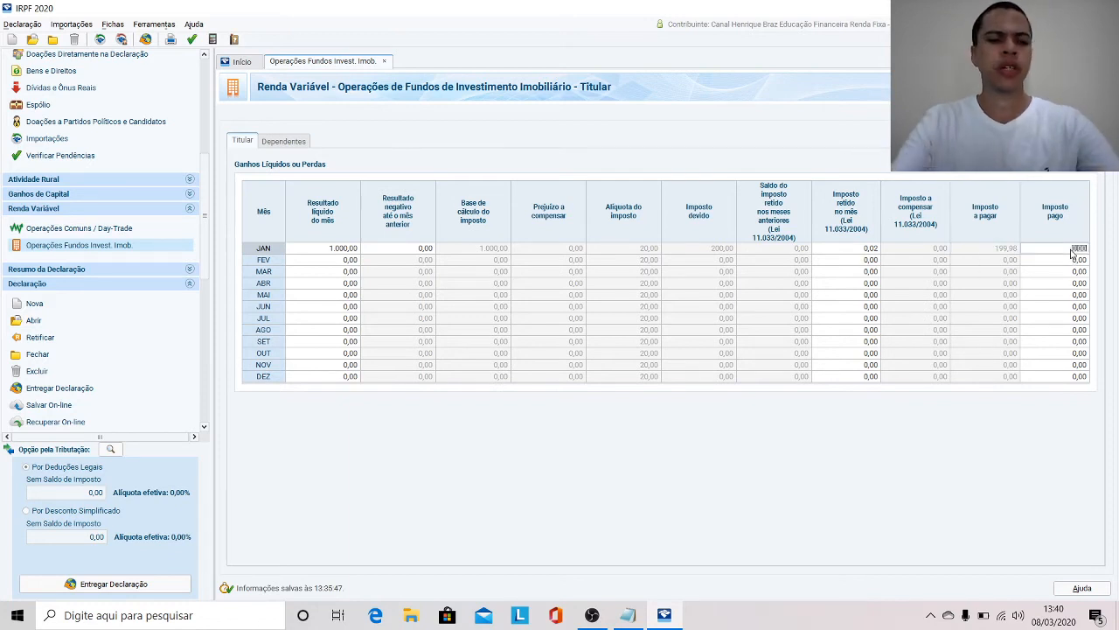
pyautogui.write('199')
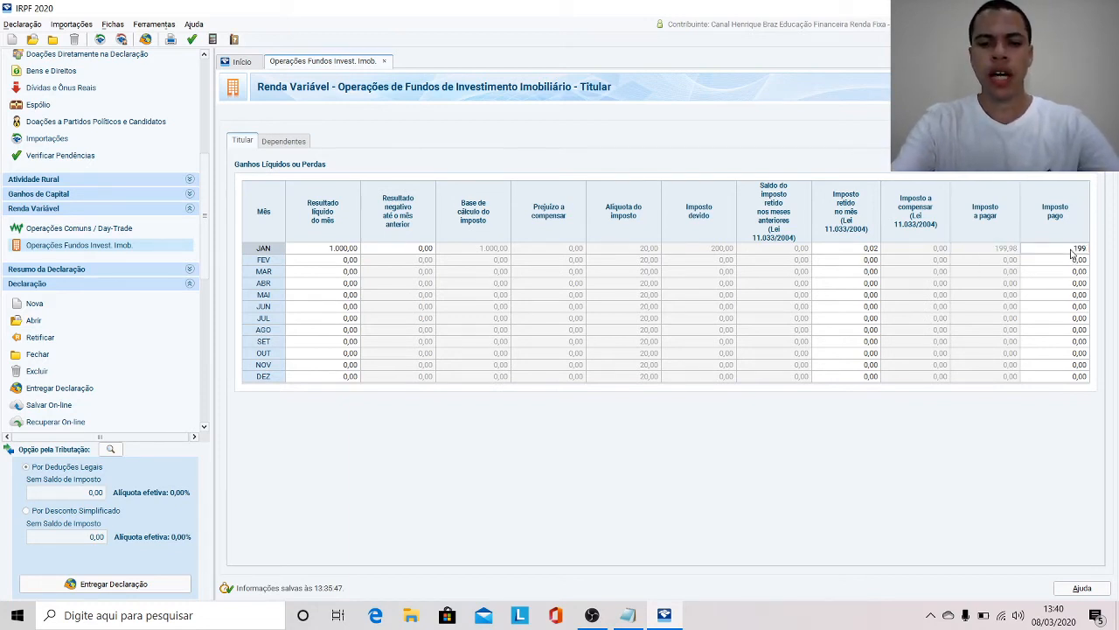
pyautogui.write(',98')
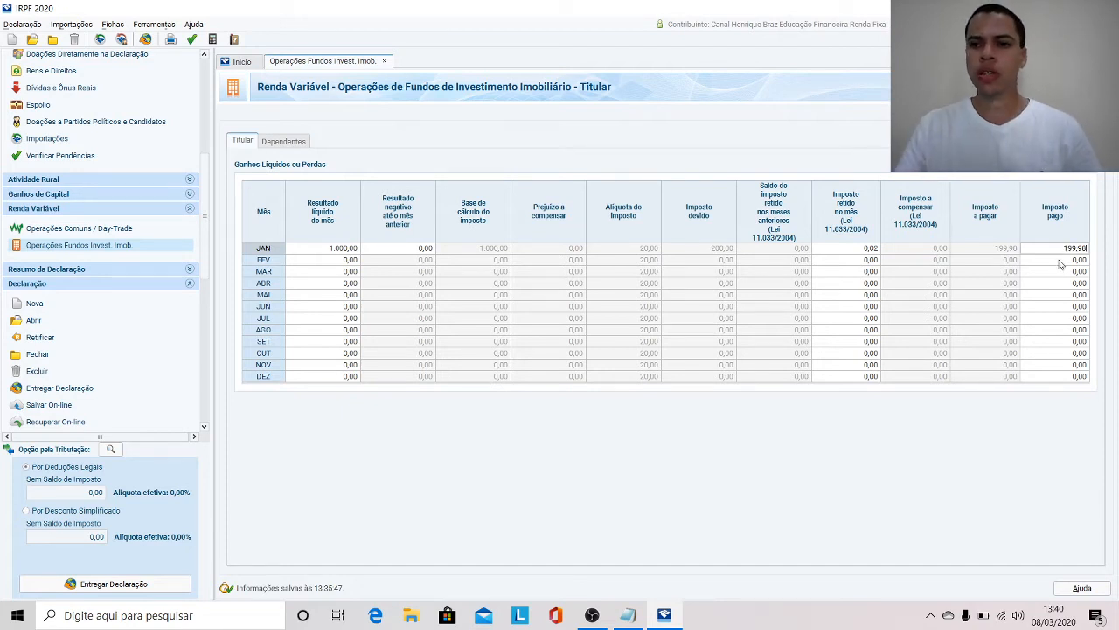
pyautogui.click(1059, 261)
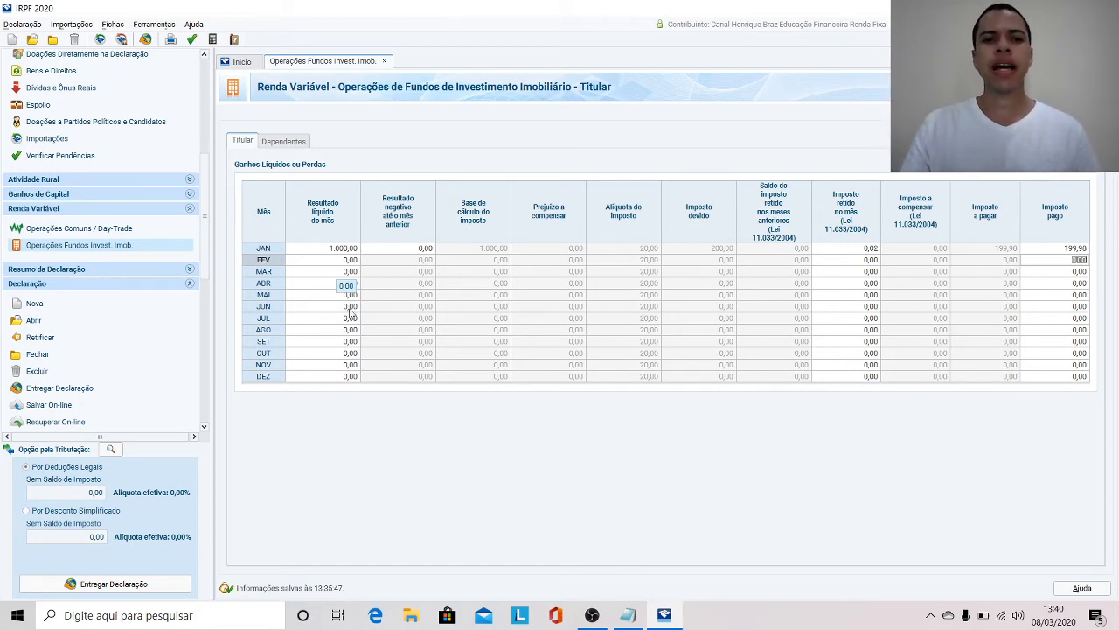
# Fill in the June row with a net result of 500, Imposto retido no mês of 0,01 and Imposto pago of 99,99.
pyautogui.click(349, 306)
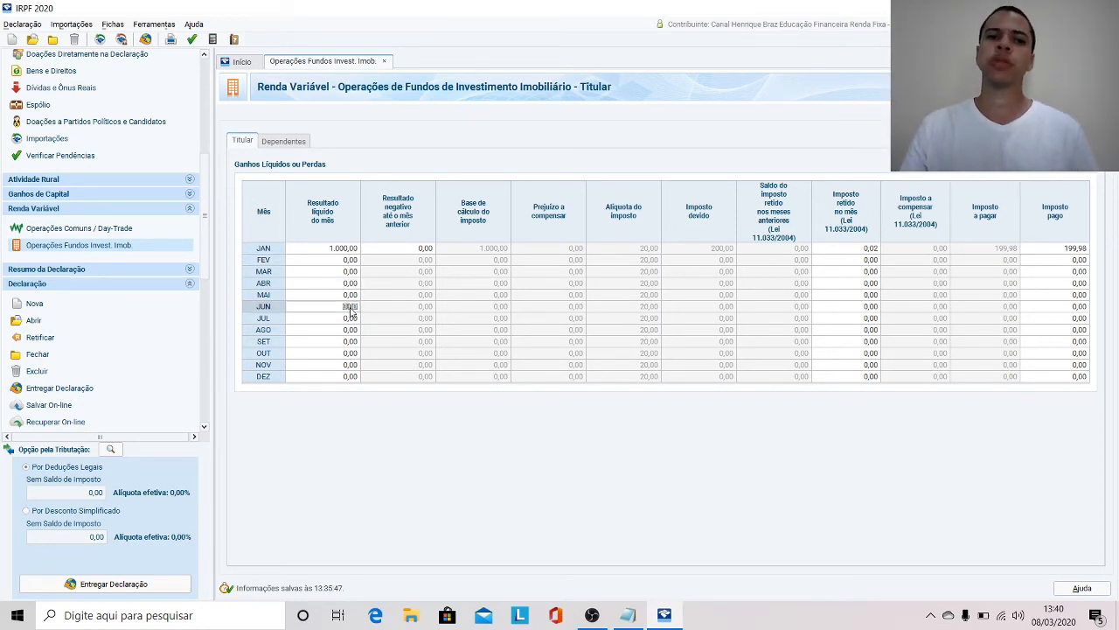
pyautogui.write('500')
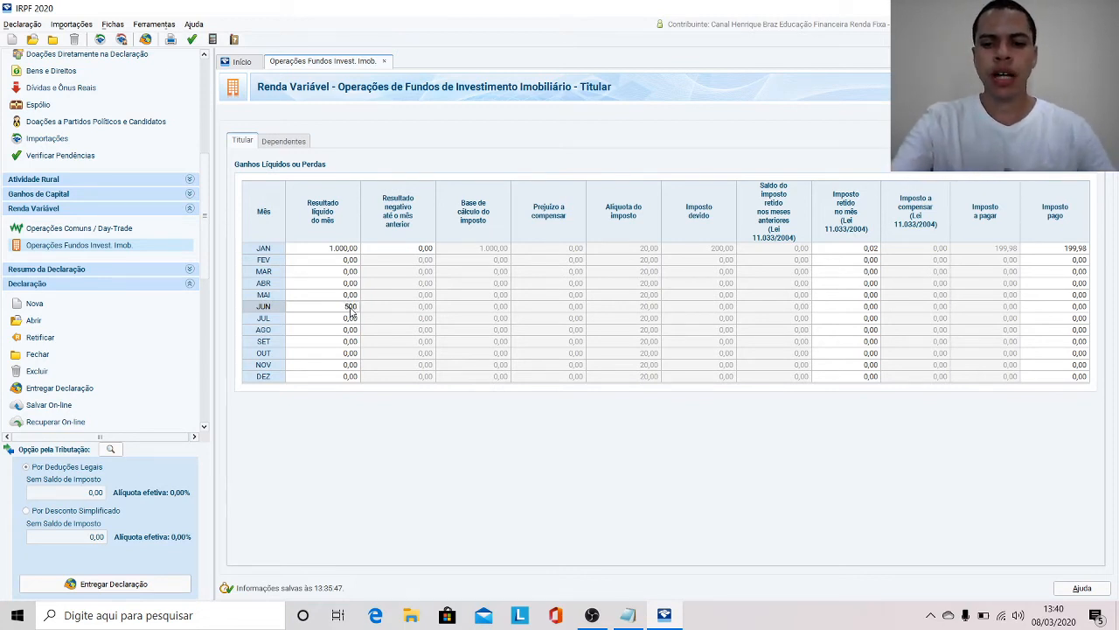
pyautogui.press('Tab')
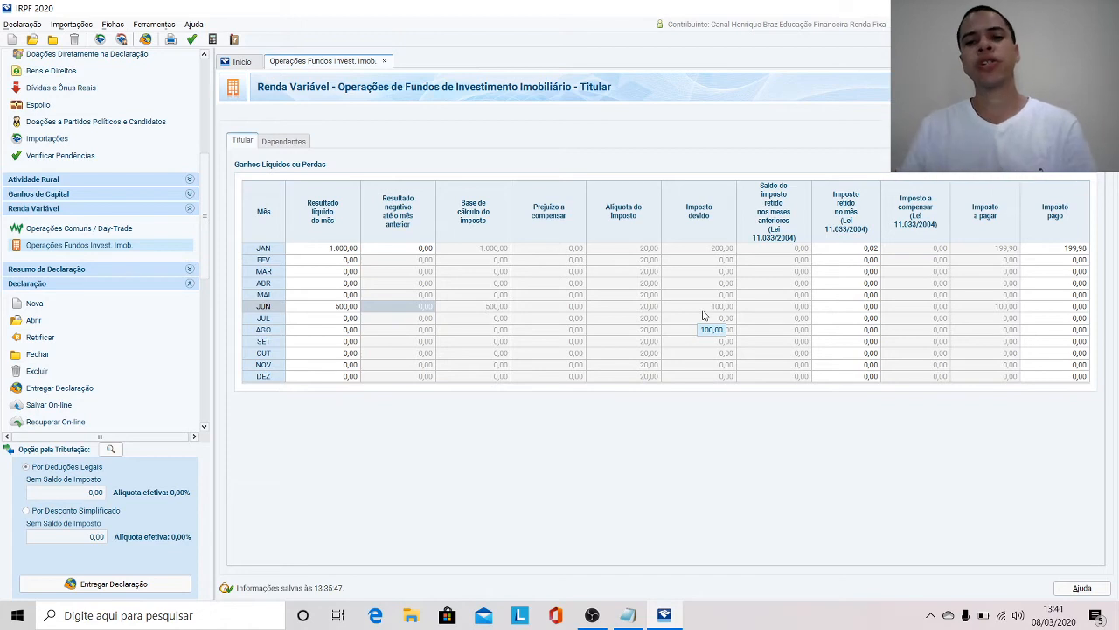
pyautogui.click(863, 307)
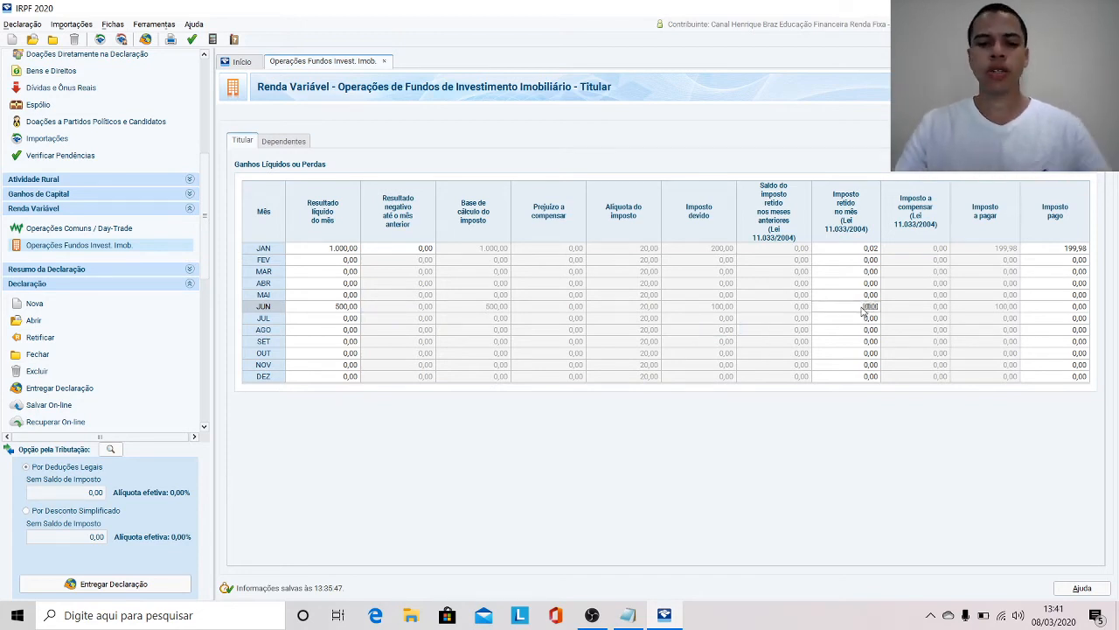
pyautogui.write('0,01')
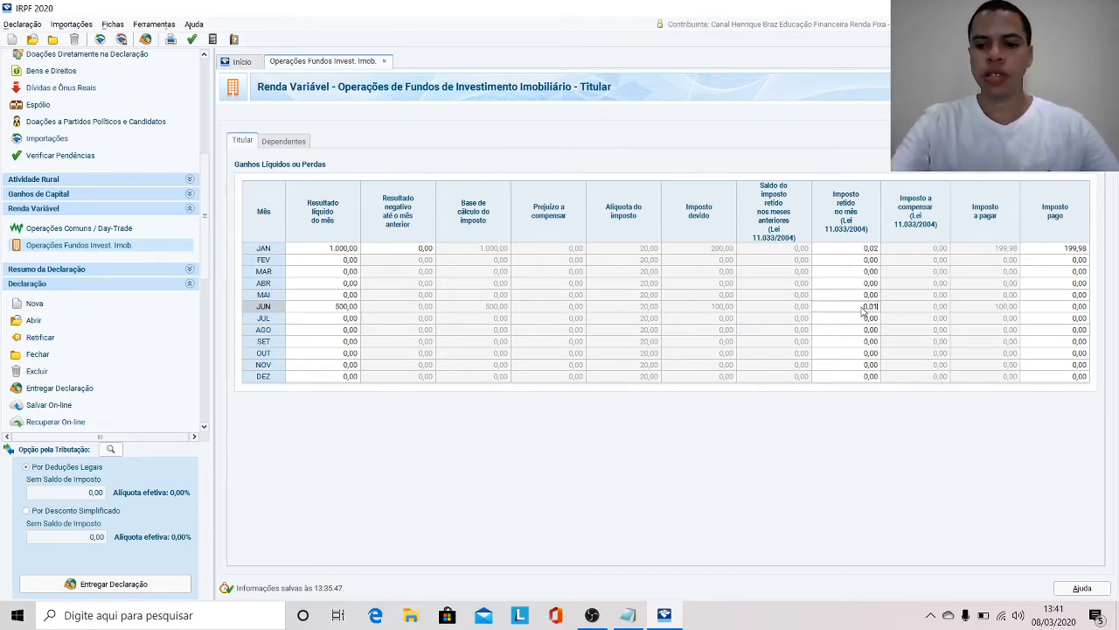
pyautogui.click(904, 311)
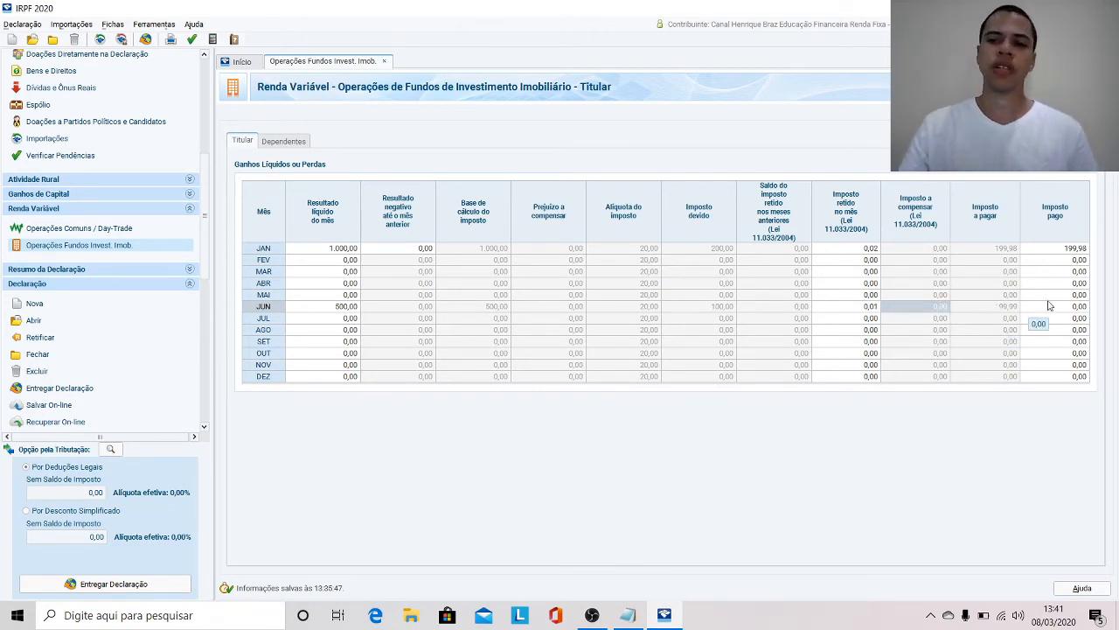
pyautogui.click(1080, 308)
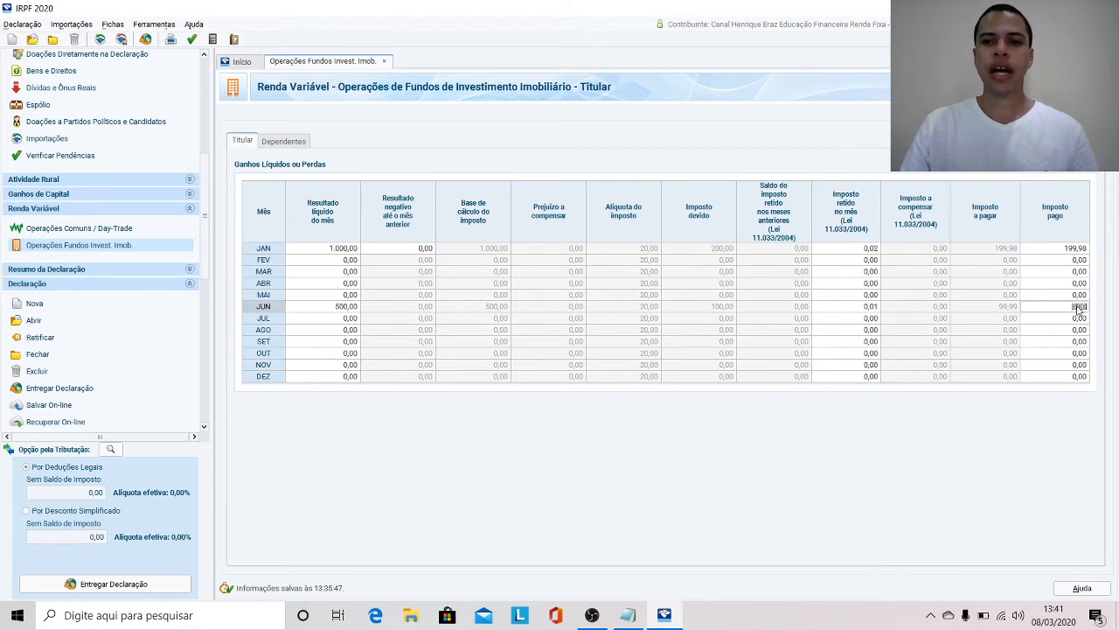
pyautogui.write('99,99')
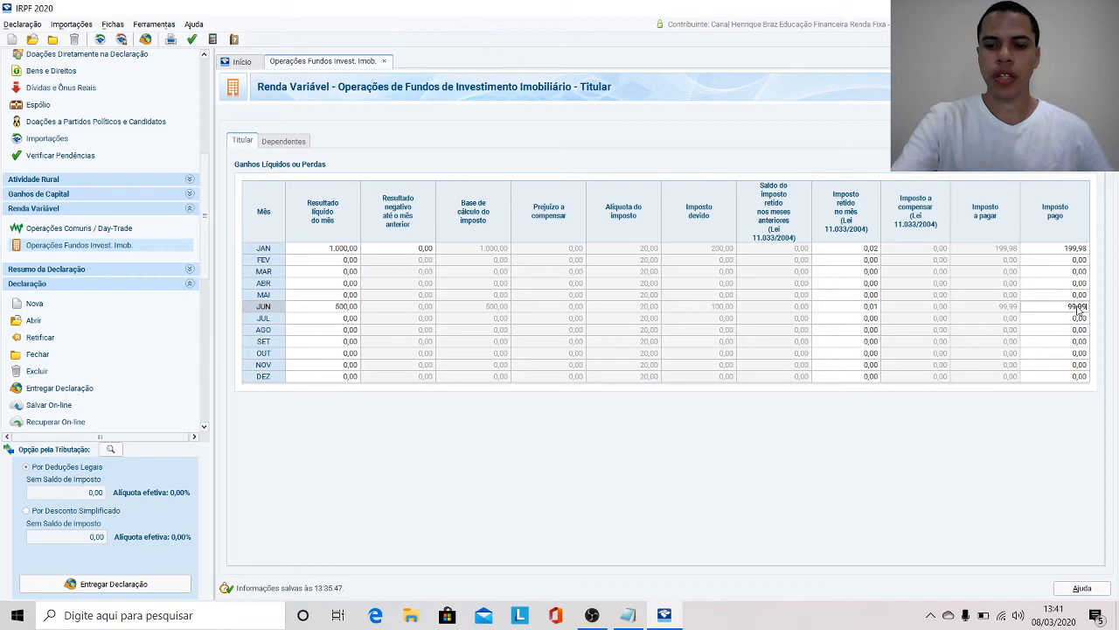
pyautogui.press('Return')
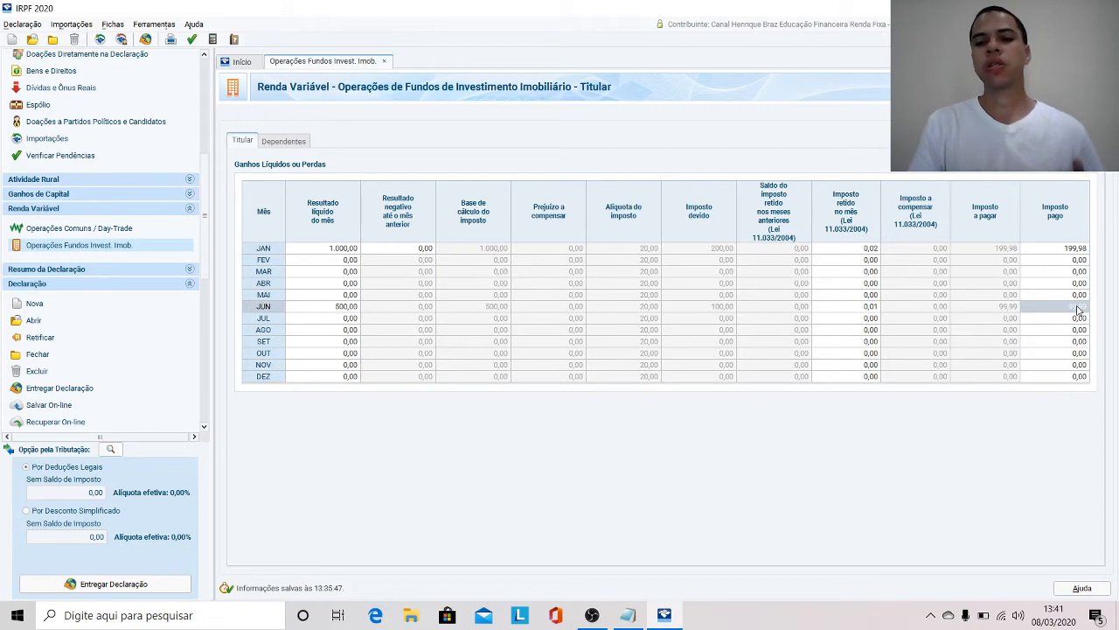
# Reset the Resultado líquido do mês and Imposto pago values to 0 for both June and January.
pyautogui.click(350, 311)
pyautogui.write('0')
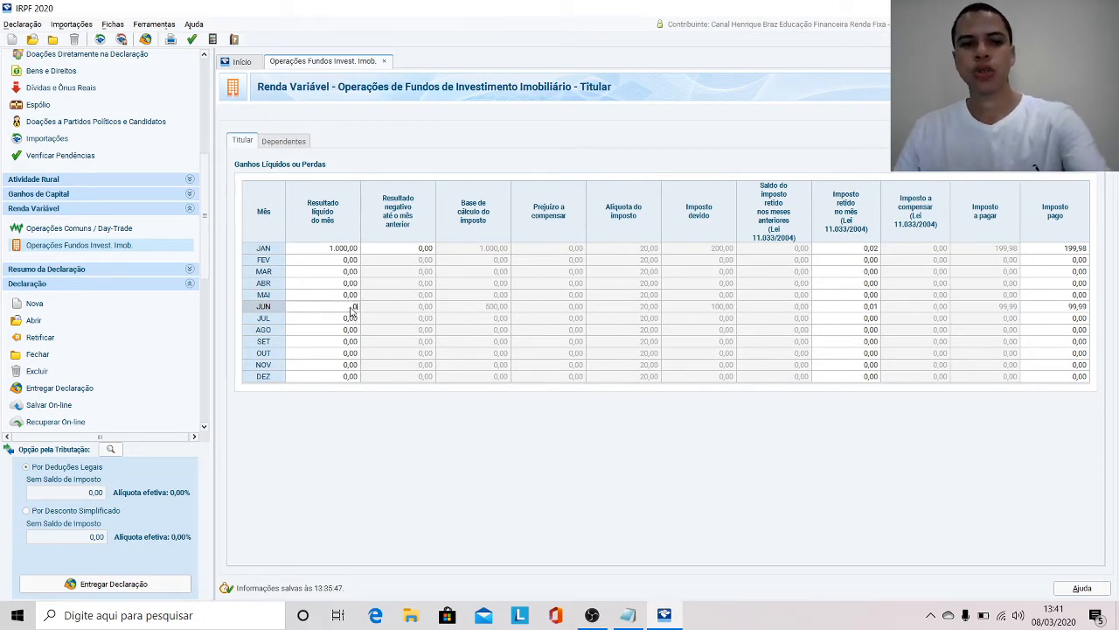
pyautogui.click(346, 251)
pyautogui.write('0')
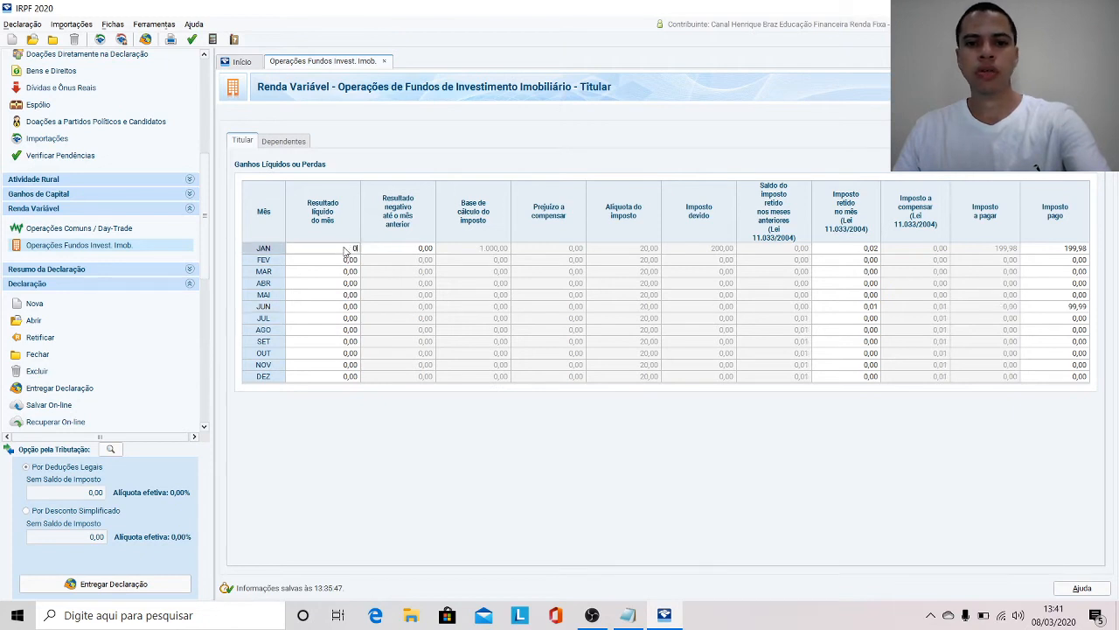
pyautogui.click(1081, 307)
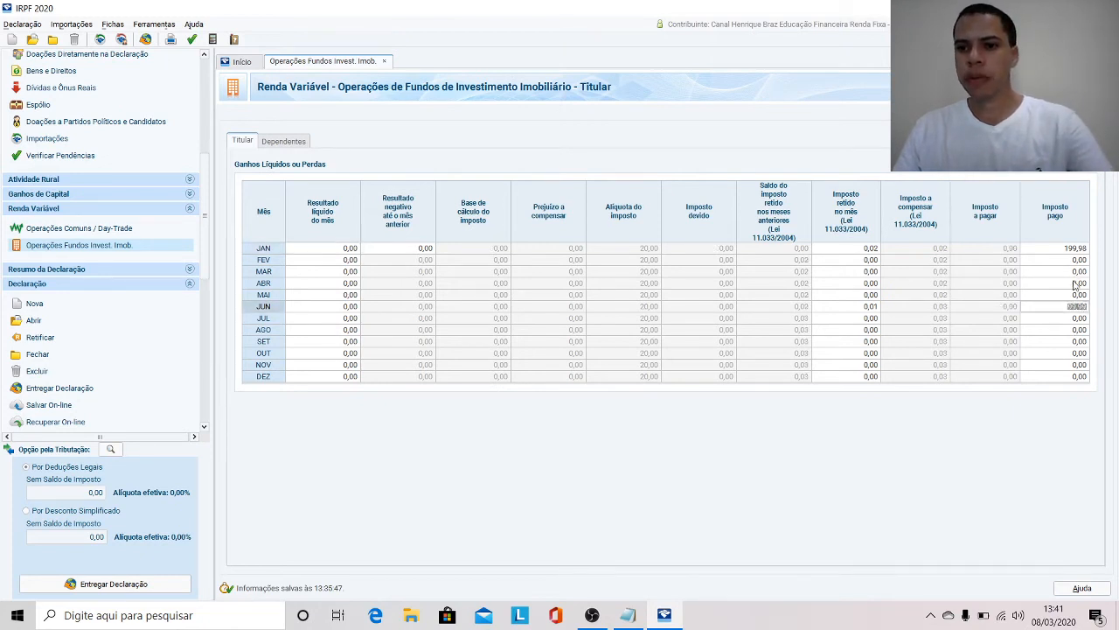
pyautogui.write('0')
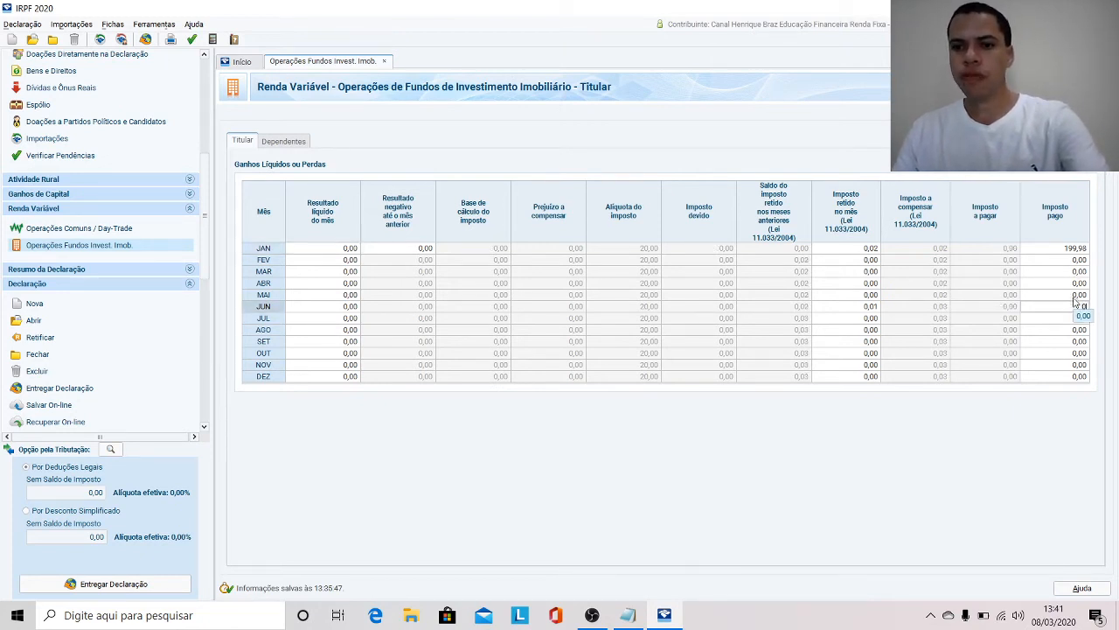
pyautogui.click(1077, 250)
pyautogui.write('0')
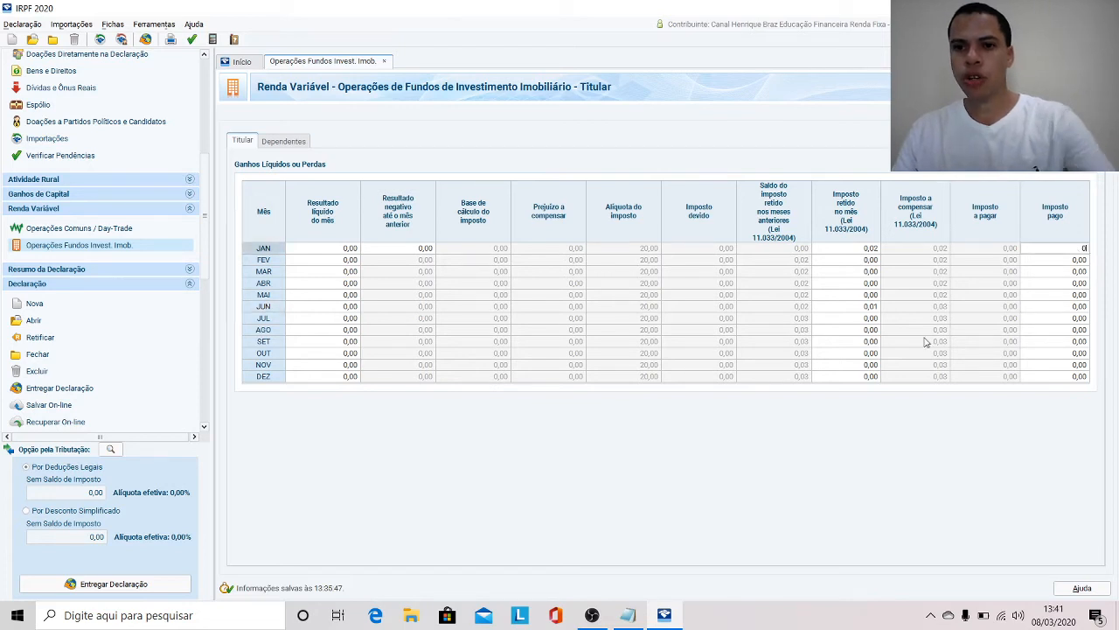
# Set the Imposto retido no mês to 0 for January and June.
pyautogui.click(871, 251)
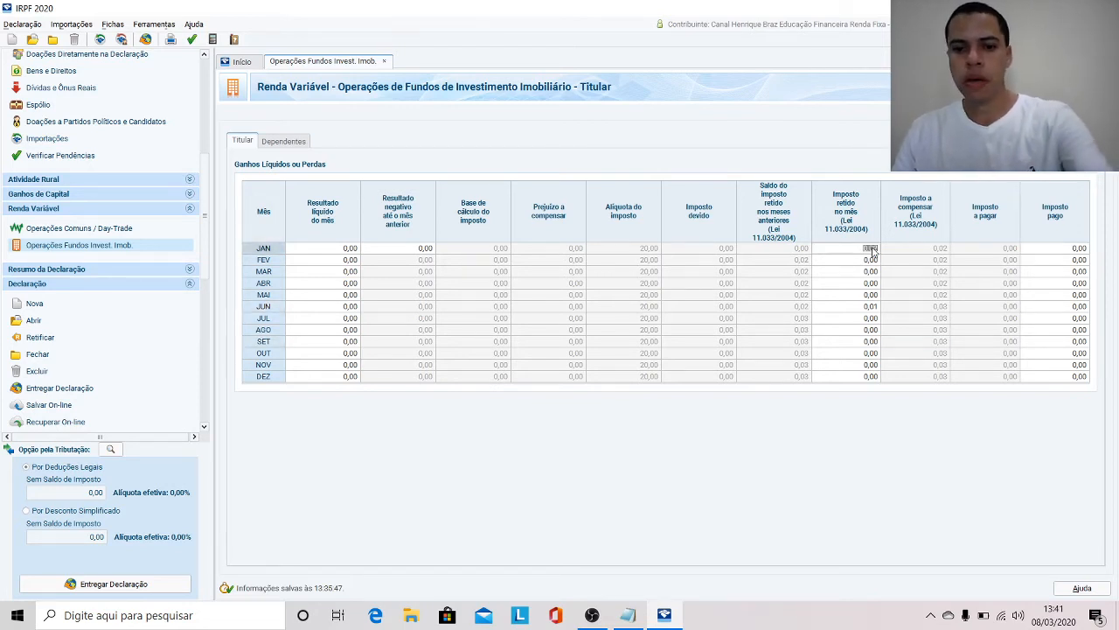
pyautogui.write('0')
pyautogui.click(876, 307)
pyautogui.write('0')
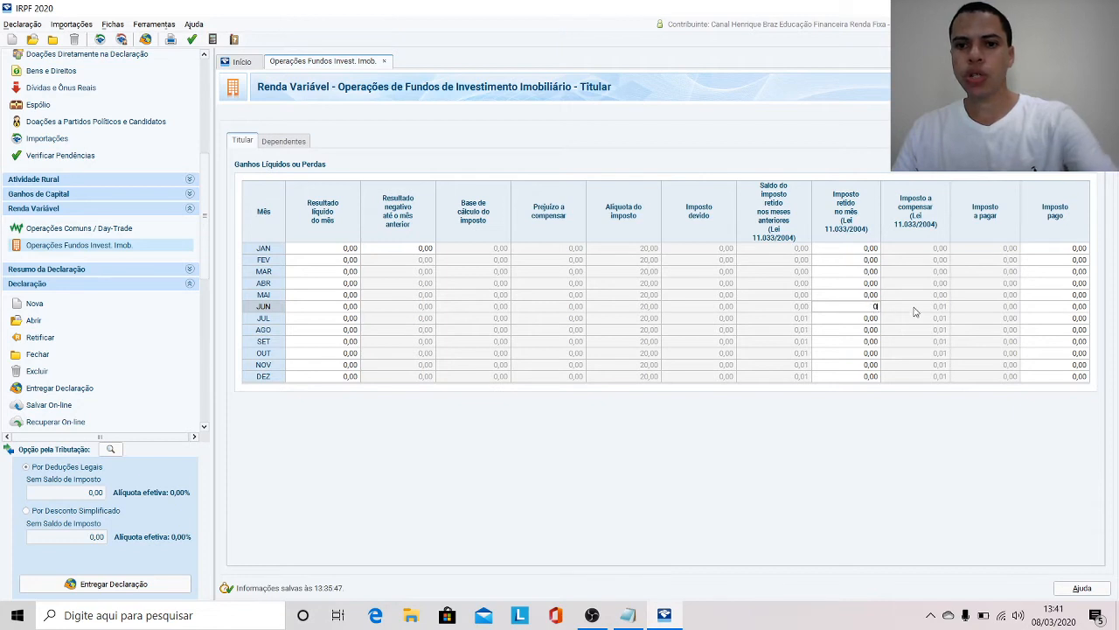
pyautogui.click(915, 308)
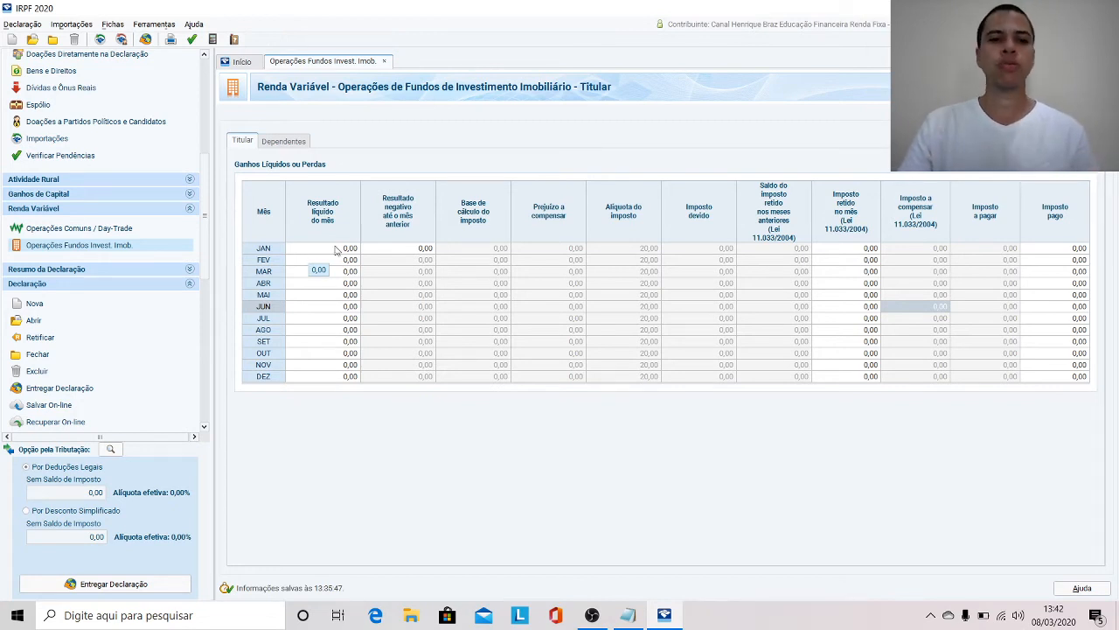
# Try a net result of -500 for January and clear it again.
pyautogui.click(340, 251)
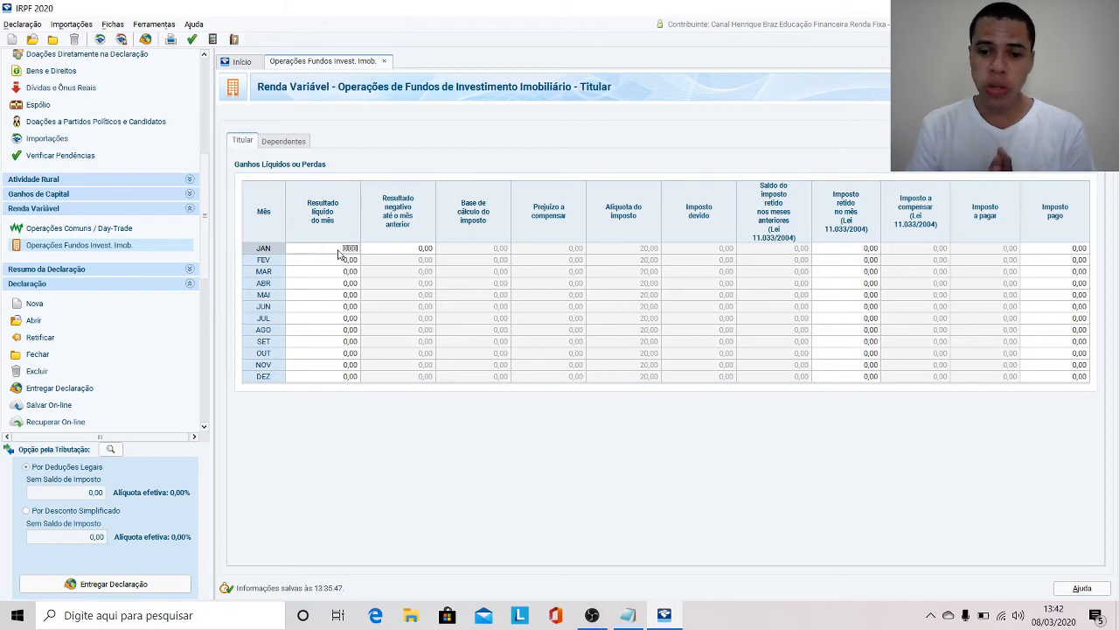
pyautogui.write('-')
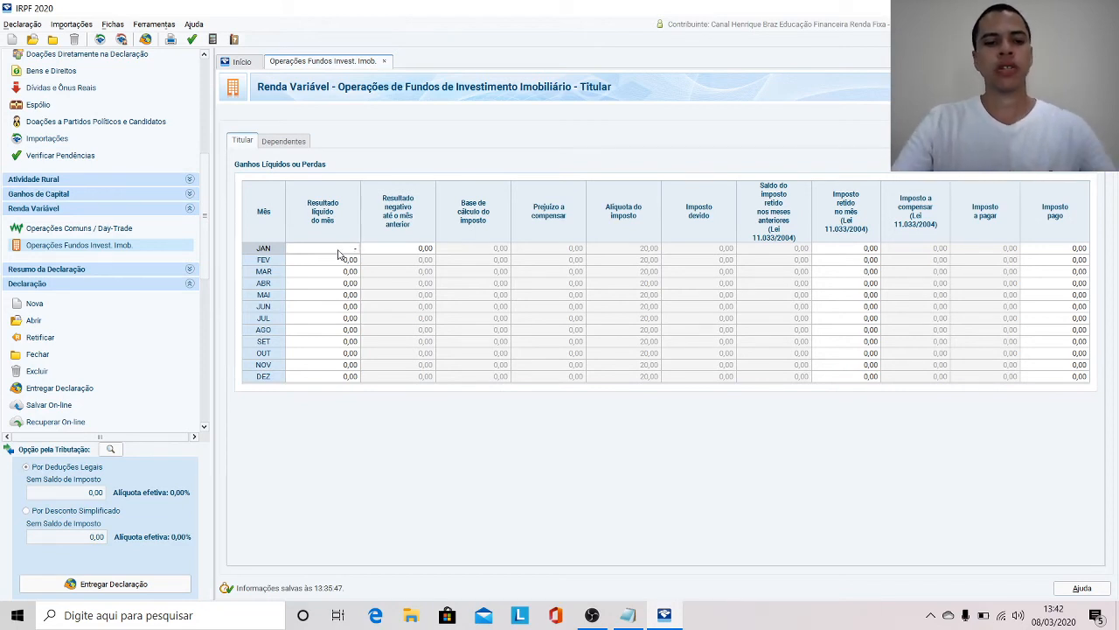
pyautogui.write('500')
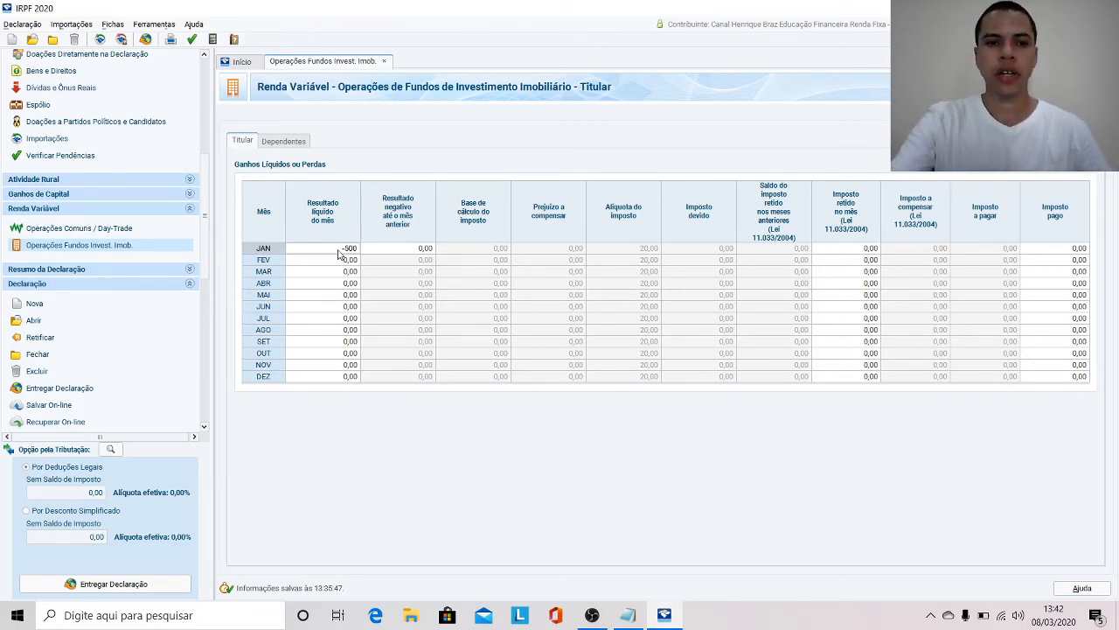
pyautogui.press('Tab')
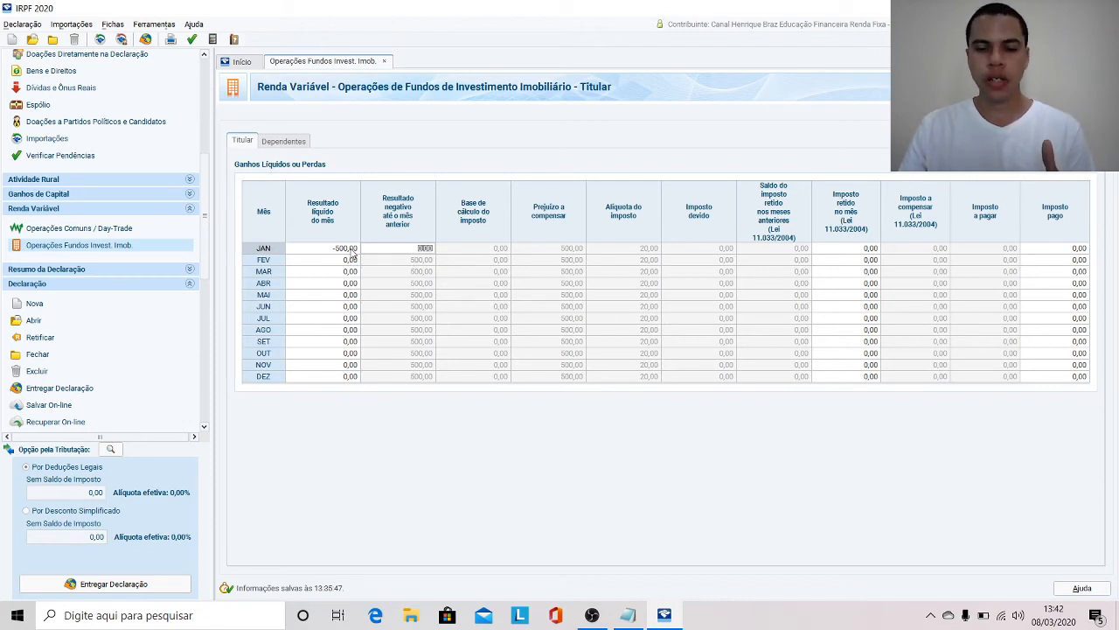
pyautogui.click(353, 249)
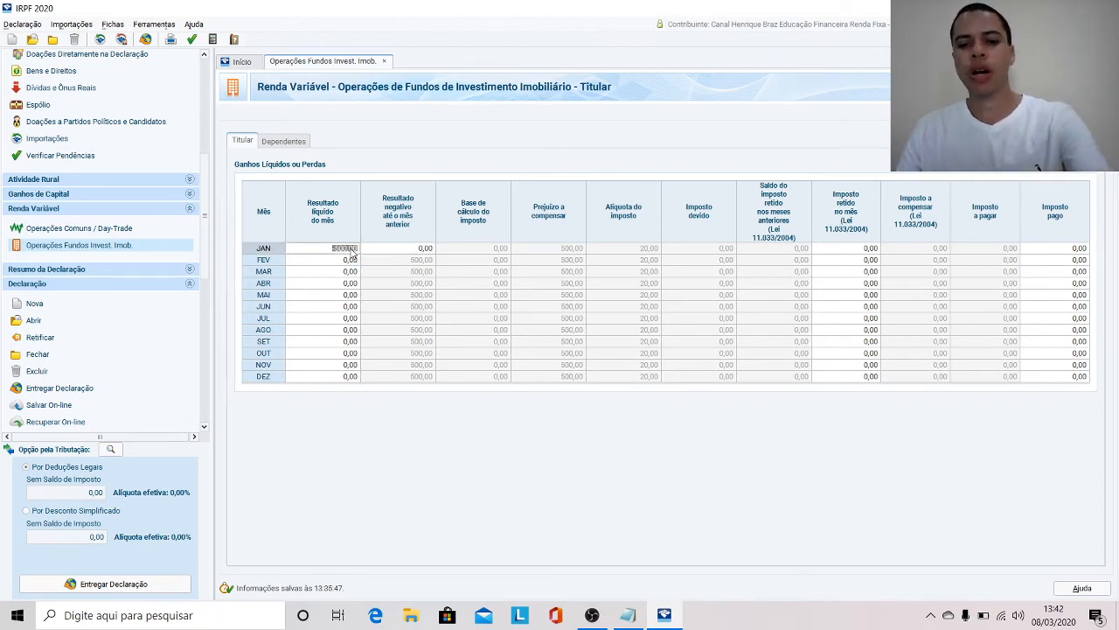
pyautogui.press('BackSpace')
pyautogui.click(354, 262)
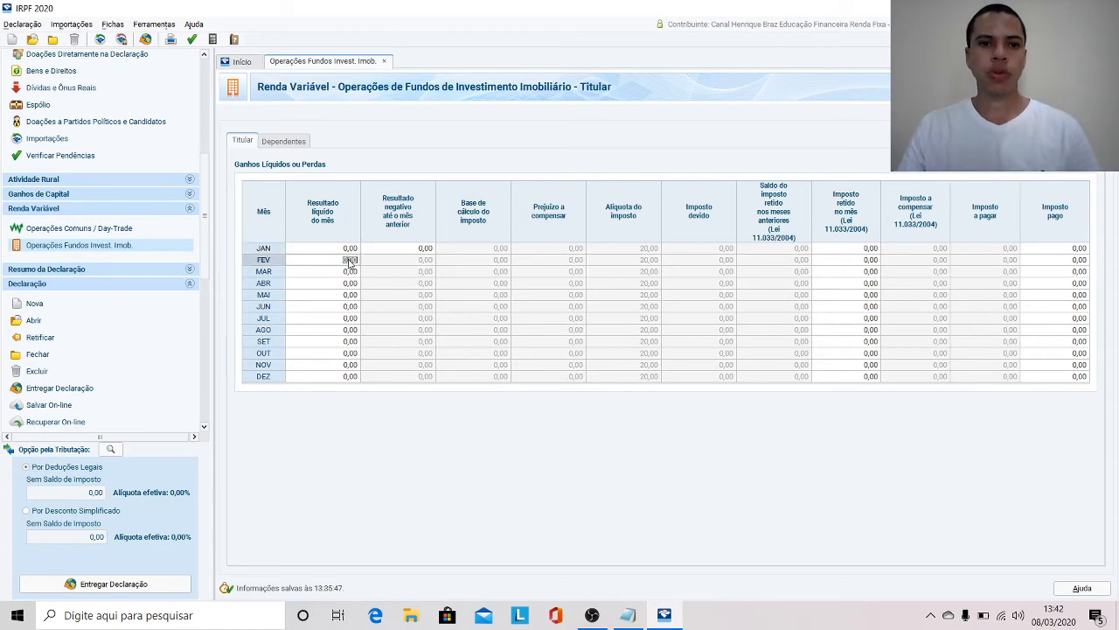
# Try to enter -500 as January's Resultado negativo até o mês anterior.
pyautogui.click(420, 250)
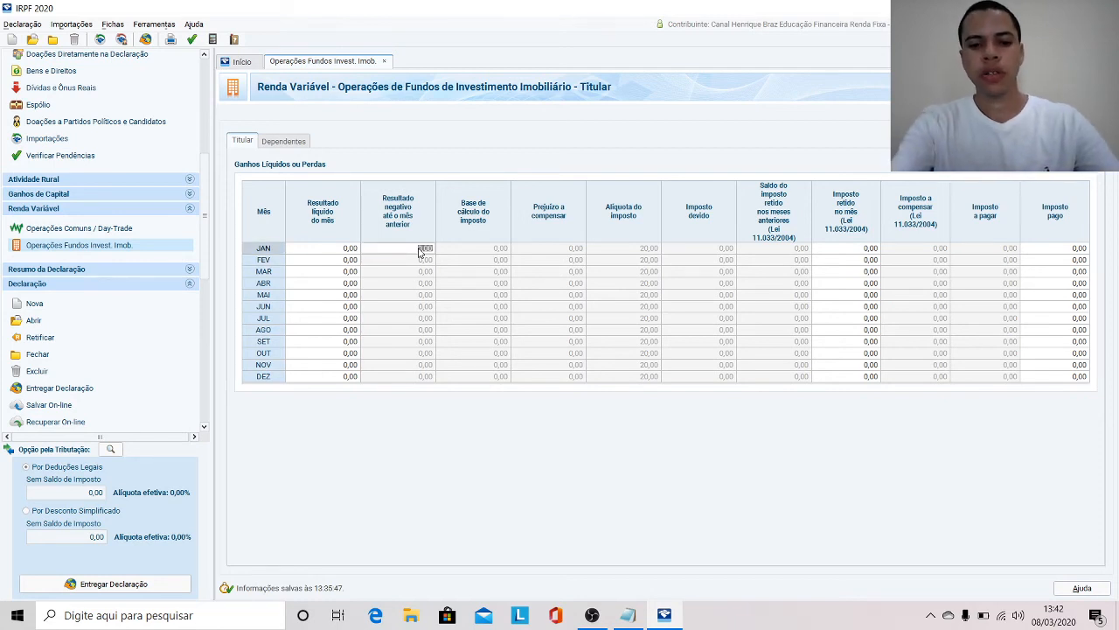
pyautogui.write('-5')
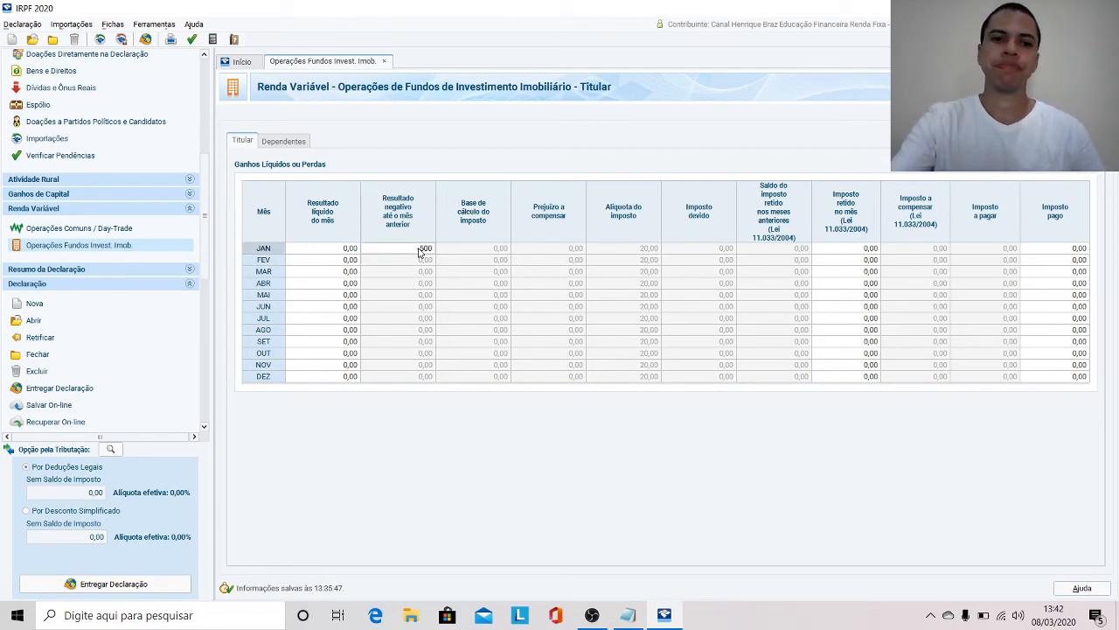
pyautogui.press('Tab')
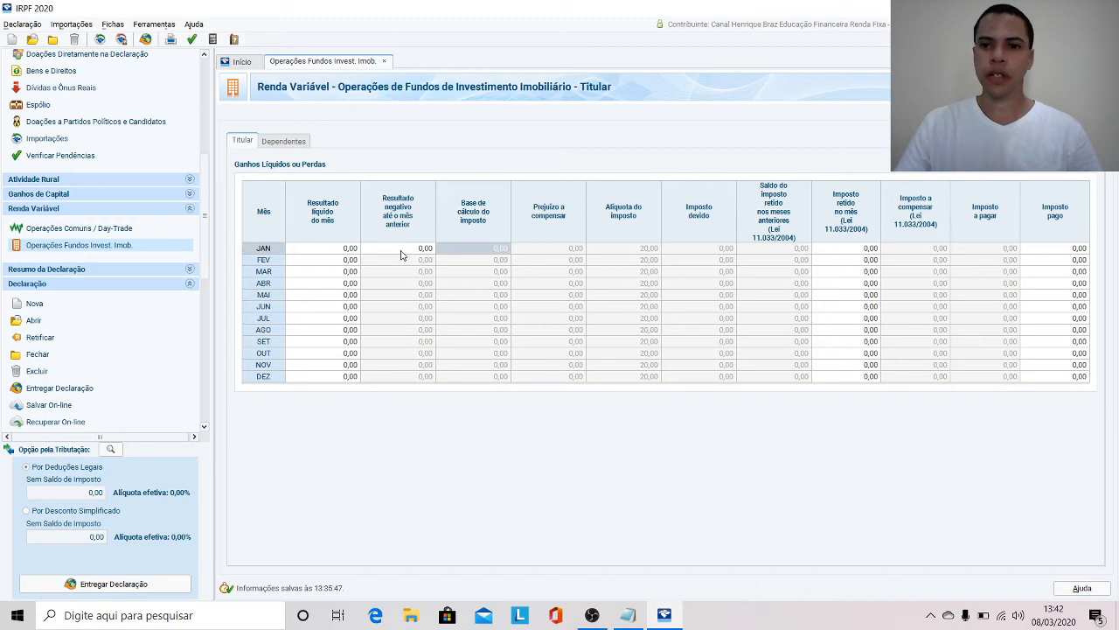
pyautogui.click(423, 251)
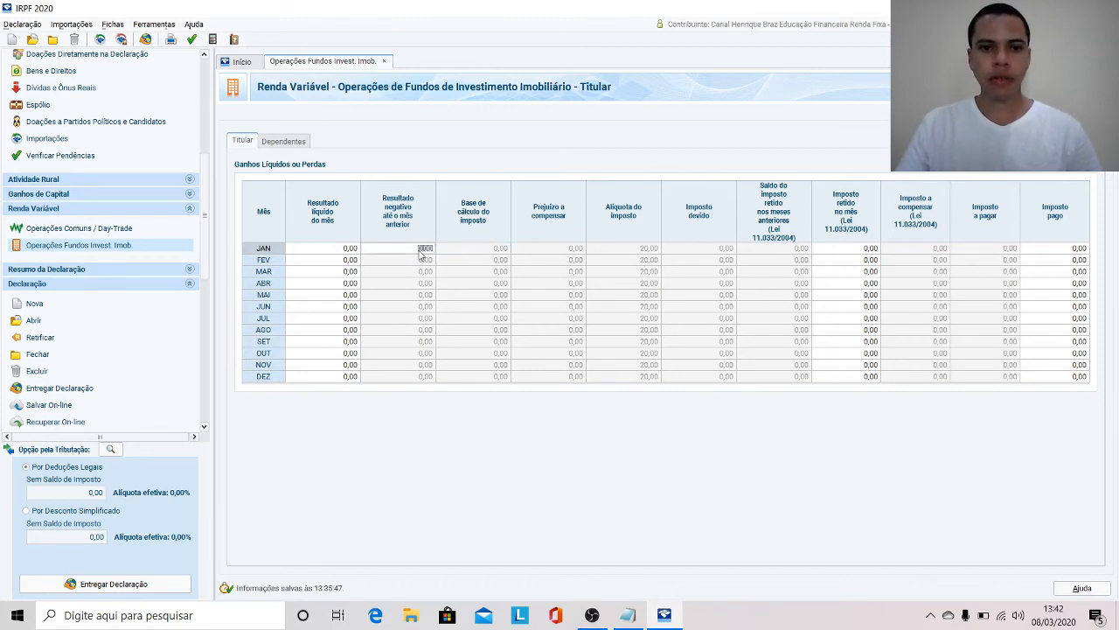
pyautogui.write('-500')
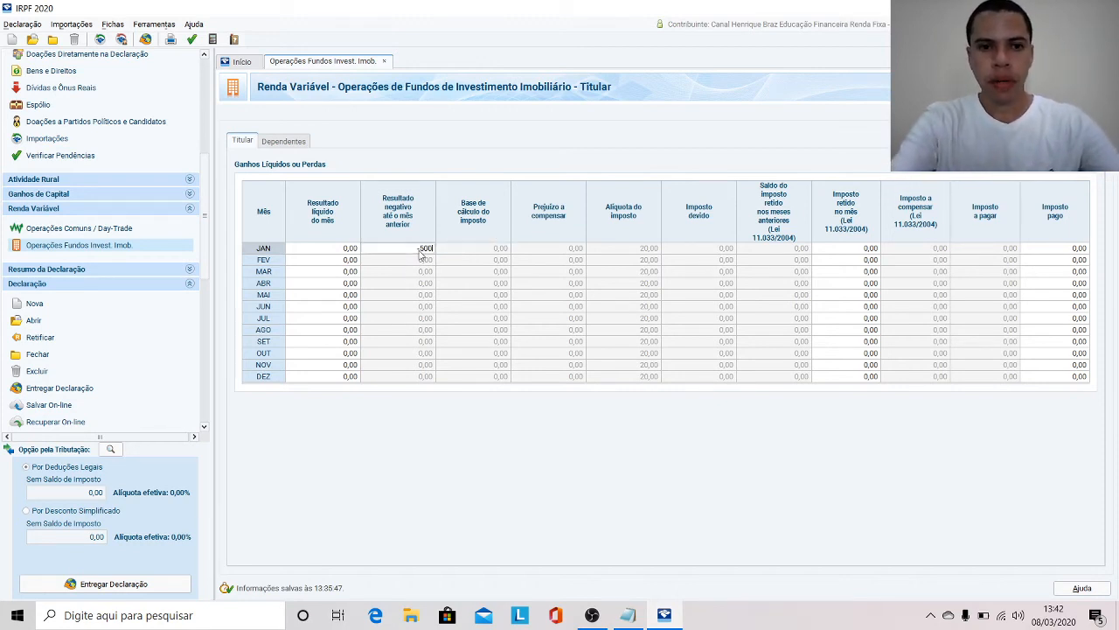
pyautogui.press('Tab')
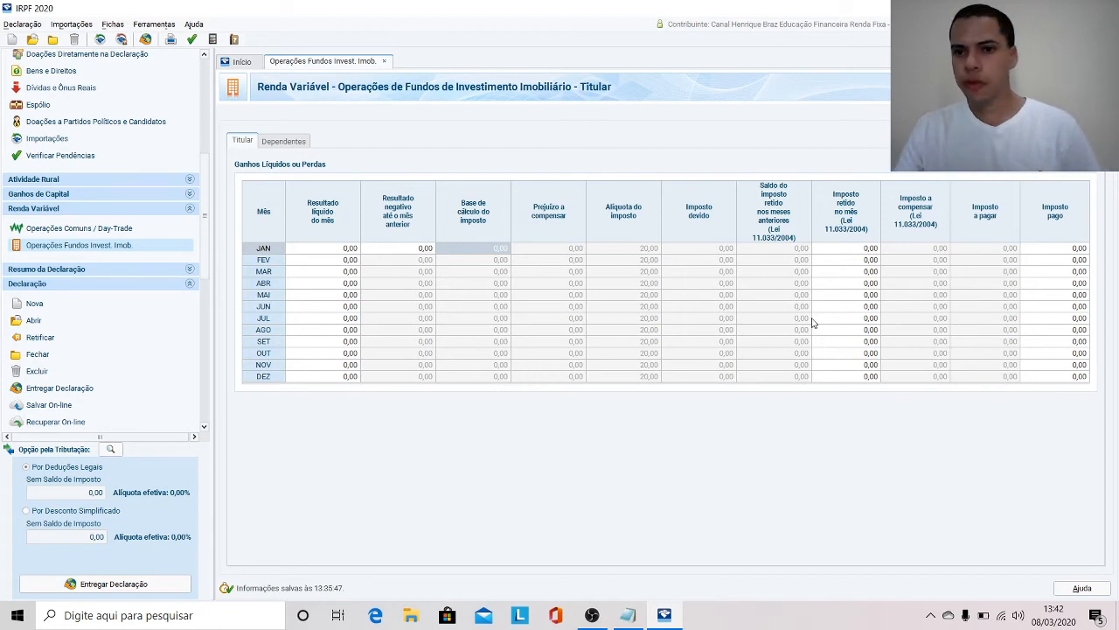
# Enter a Resultado líquido do mês of -500 for January and 250 for February.
pyautogui.click(351, 250)
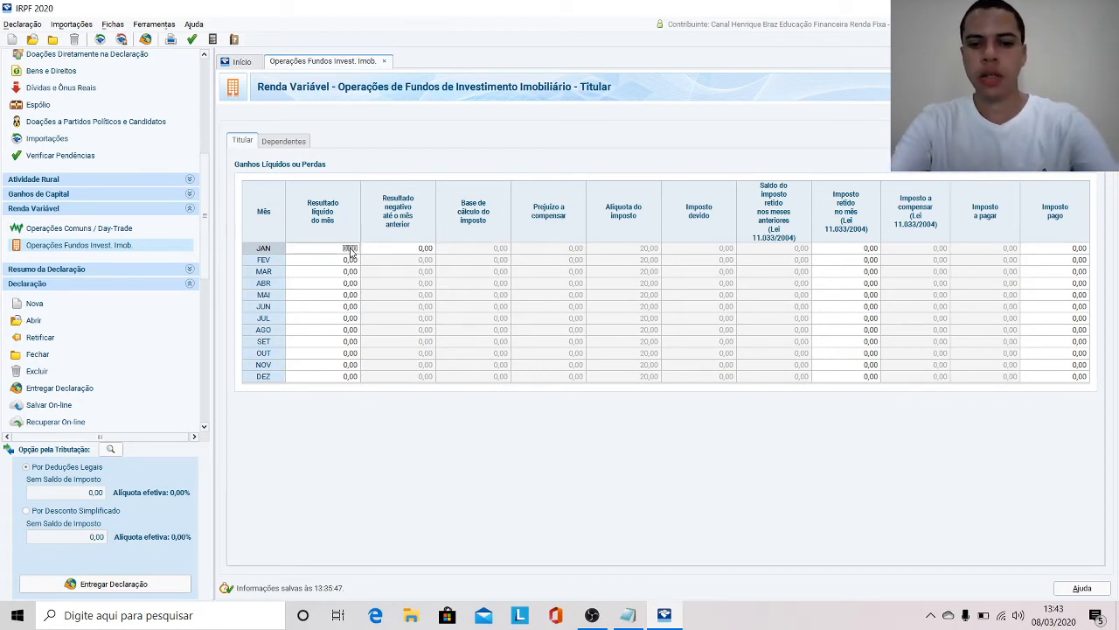
pyautogui.write('-500')
pyautogui.press('Tab')
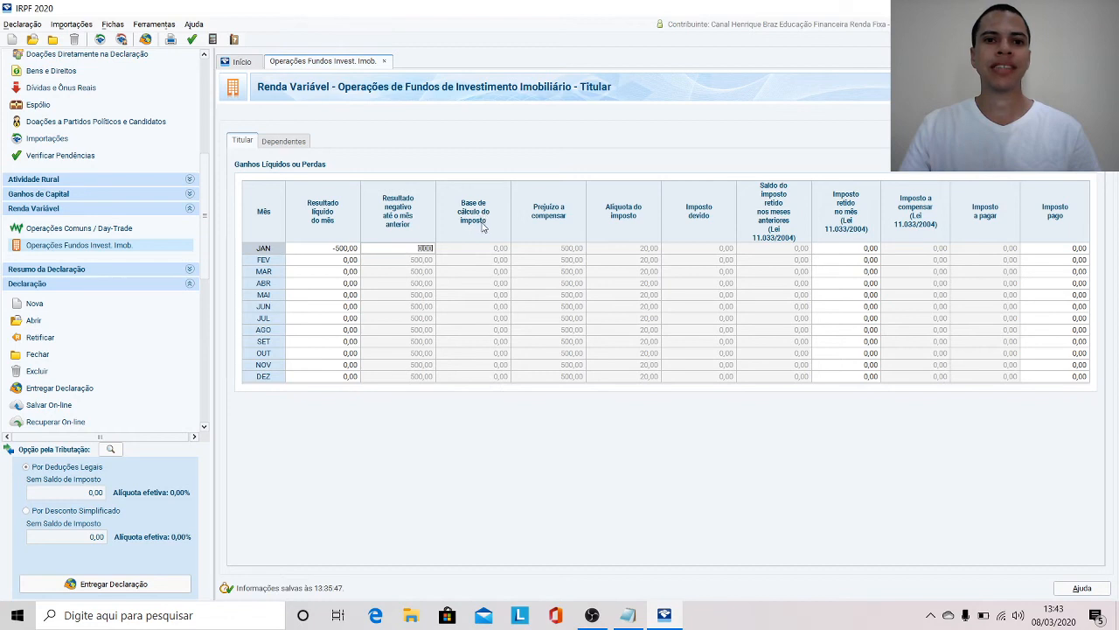
pyautogui.click(343, 261)
pyautogui.write('250')
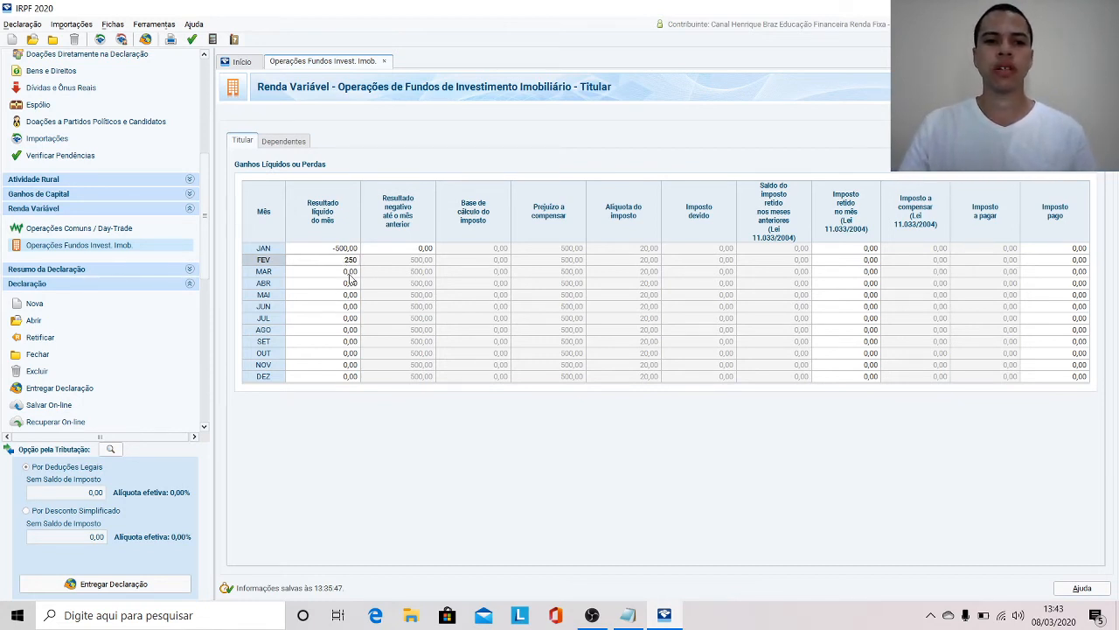
pyautogui.press('Tab')
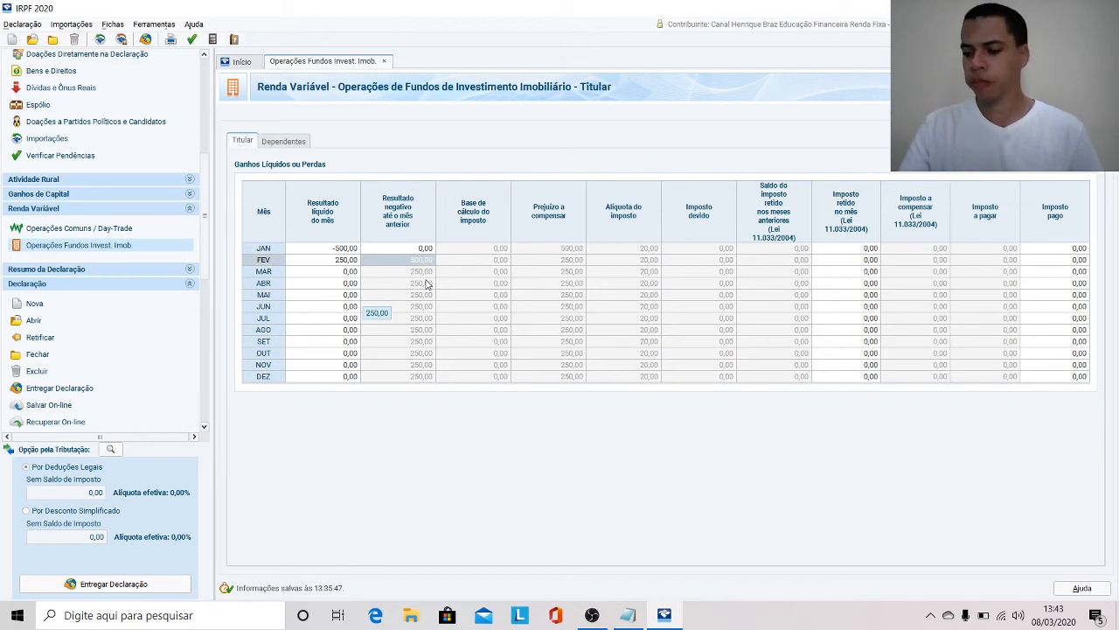
# Enter a Resultado líquido do mês of 50 for March and 100 for June.
pyautogui.click(355, 272)
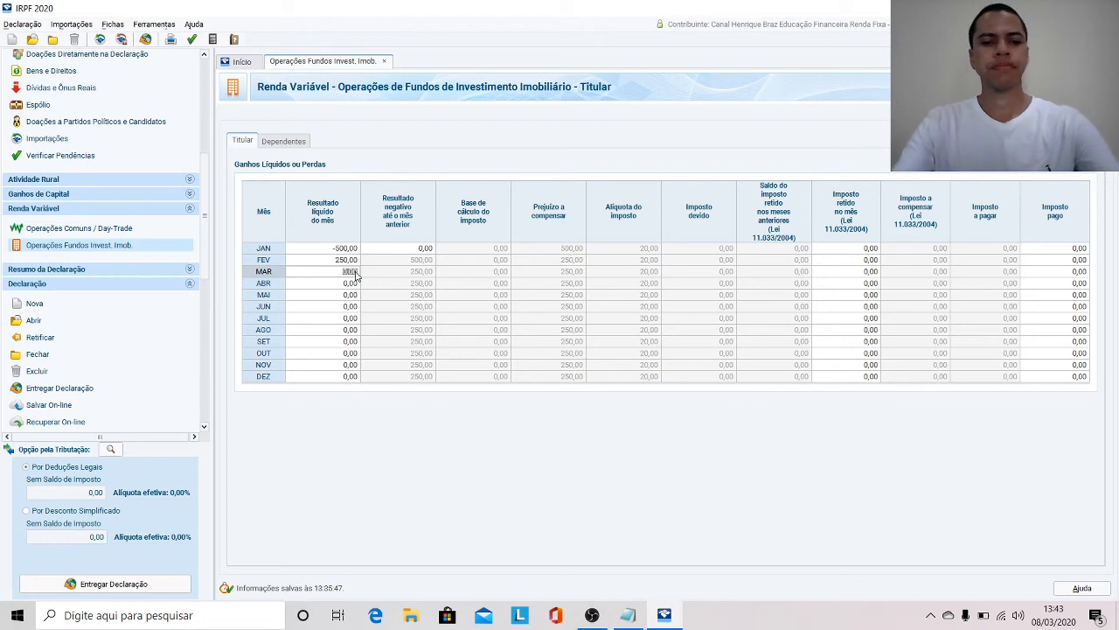
pyautogui.write('50')
pyautogui.press('Tab')
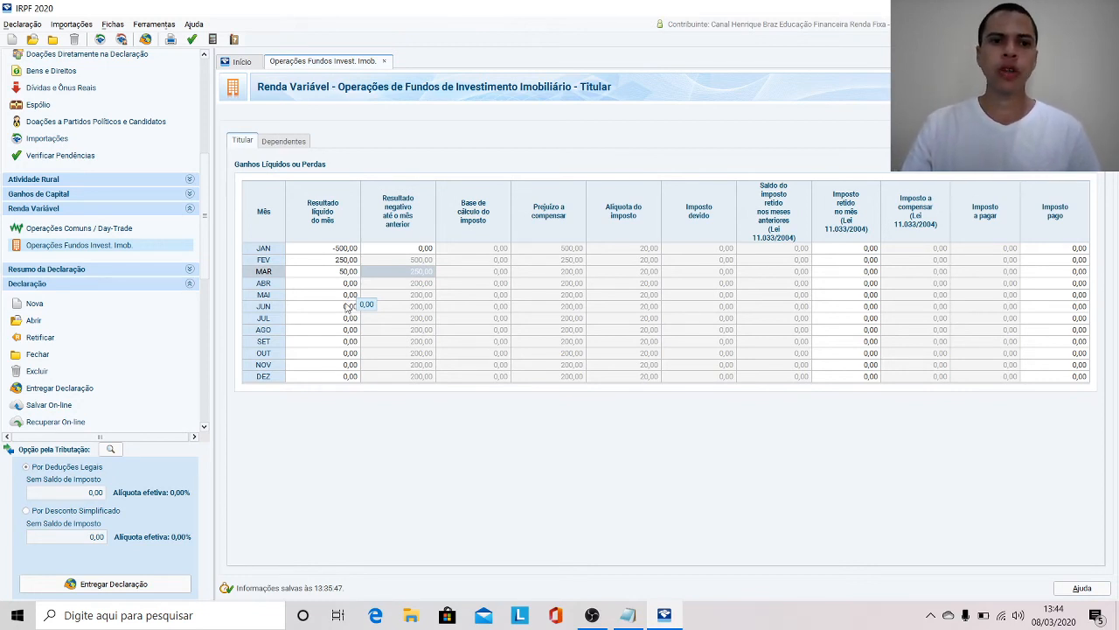
pyautogui.click(351, 308)
pyautogui.write('100')
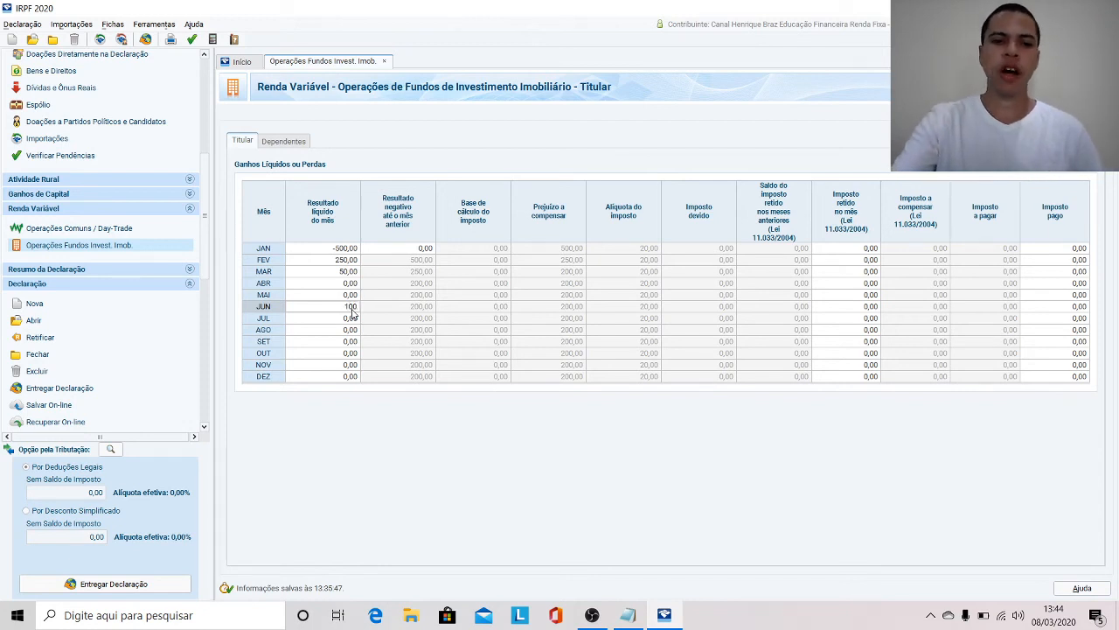
pyautogui.press('Tab')
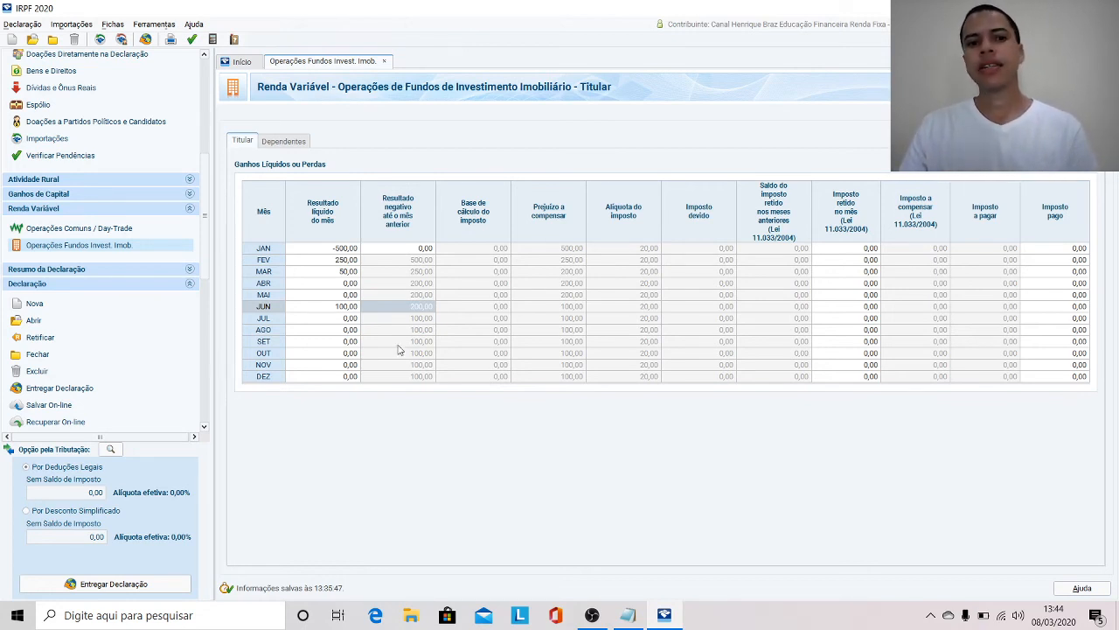
# Enter net results of 100 for October and 750 for November, and check November's Base de cálculo do imposto.
pyautogui.click(348, 355)
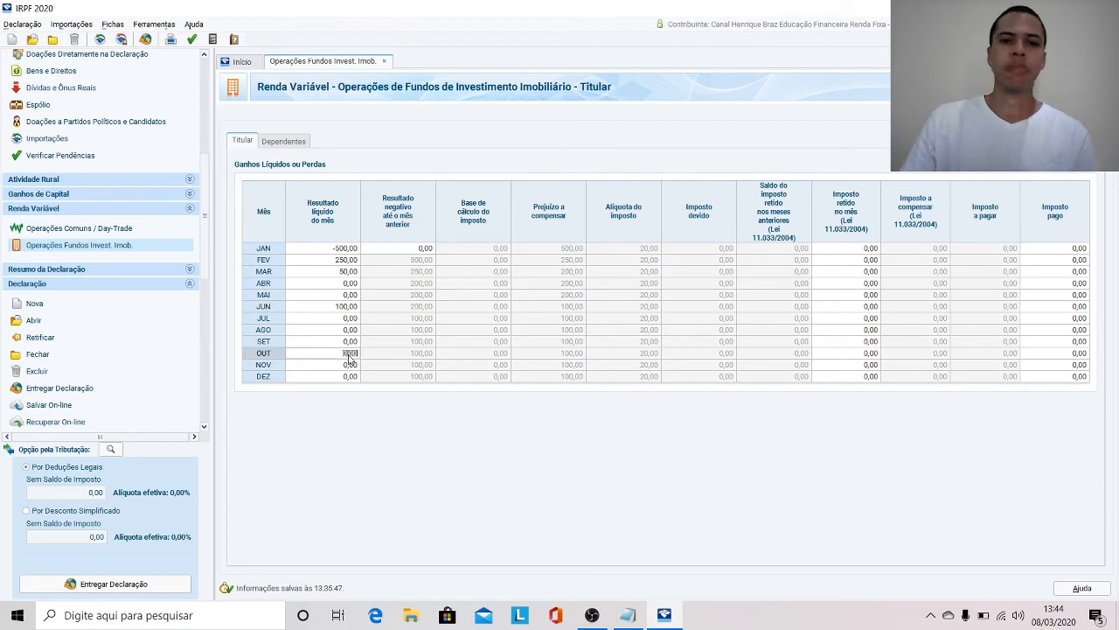
pyautogui.write('100')
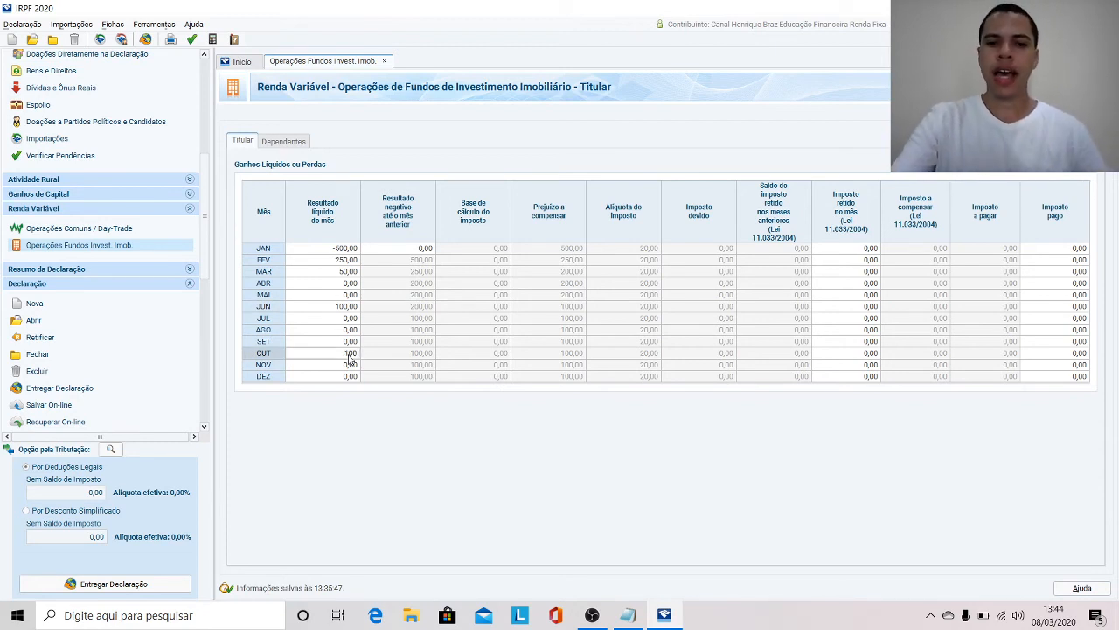
pyautogui.press('Tab')
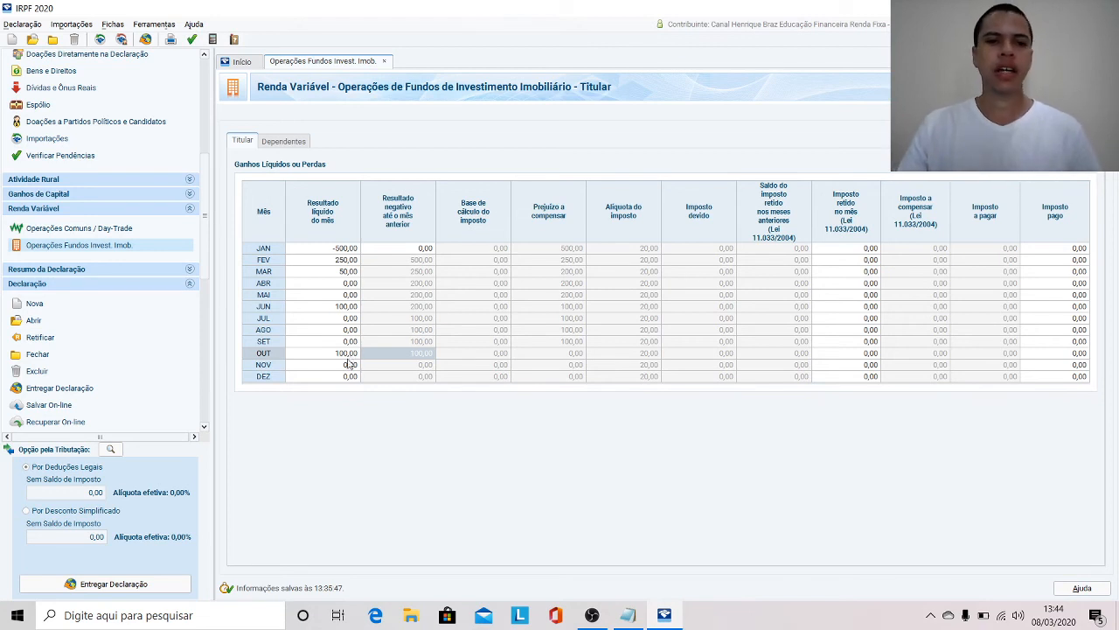
pyautogui.click(347, 365)
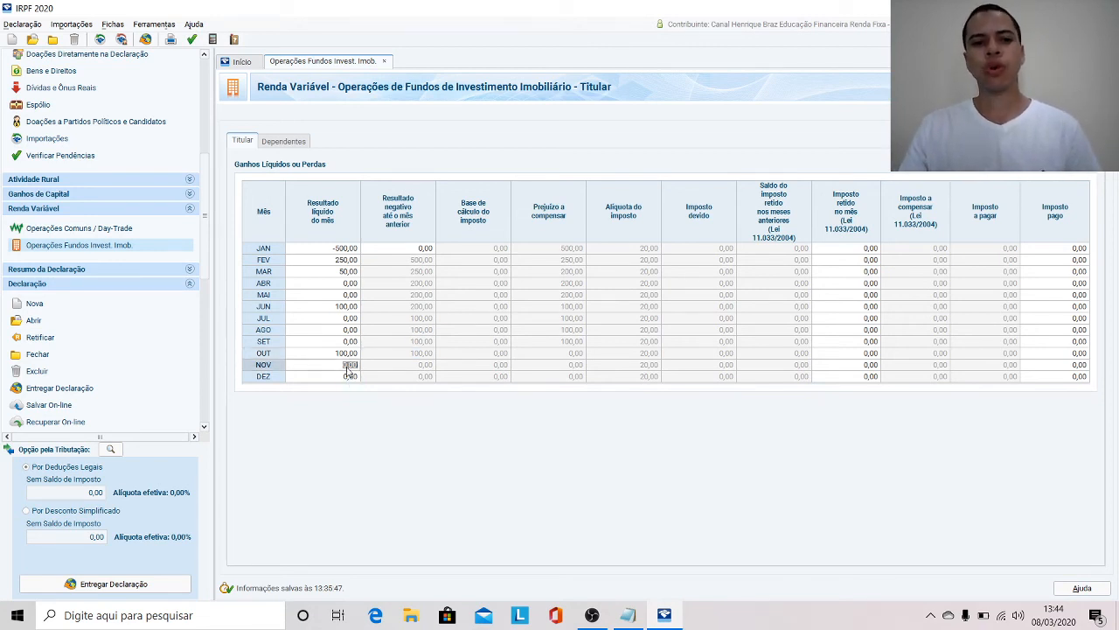
pyautogui.write('750')
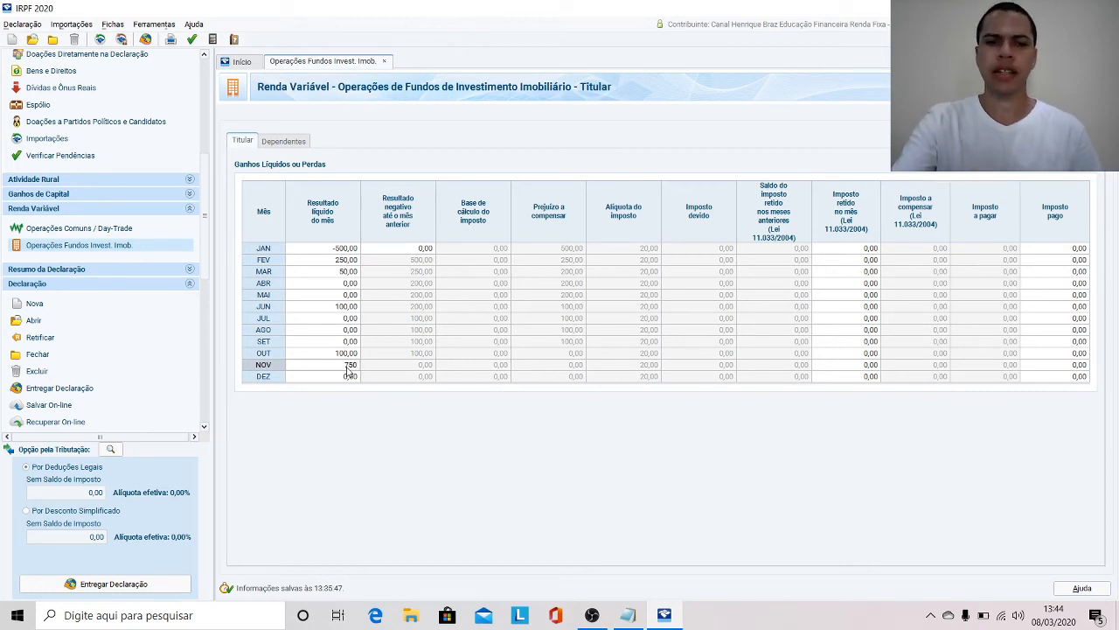
pyautogui.press('Tab')
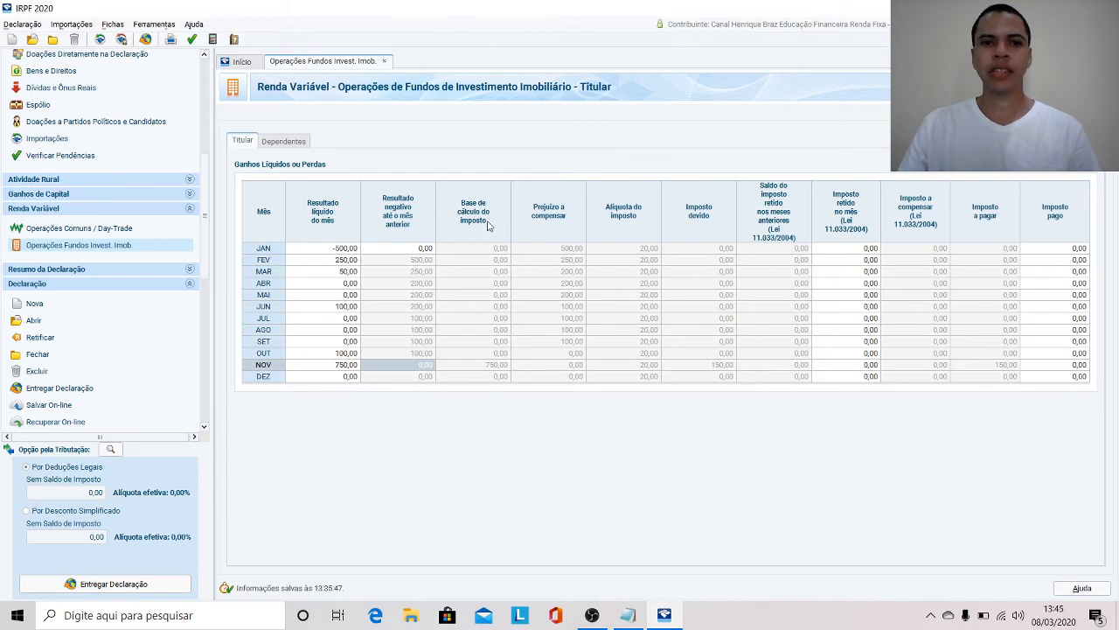
pyautogui.click(490, 366)
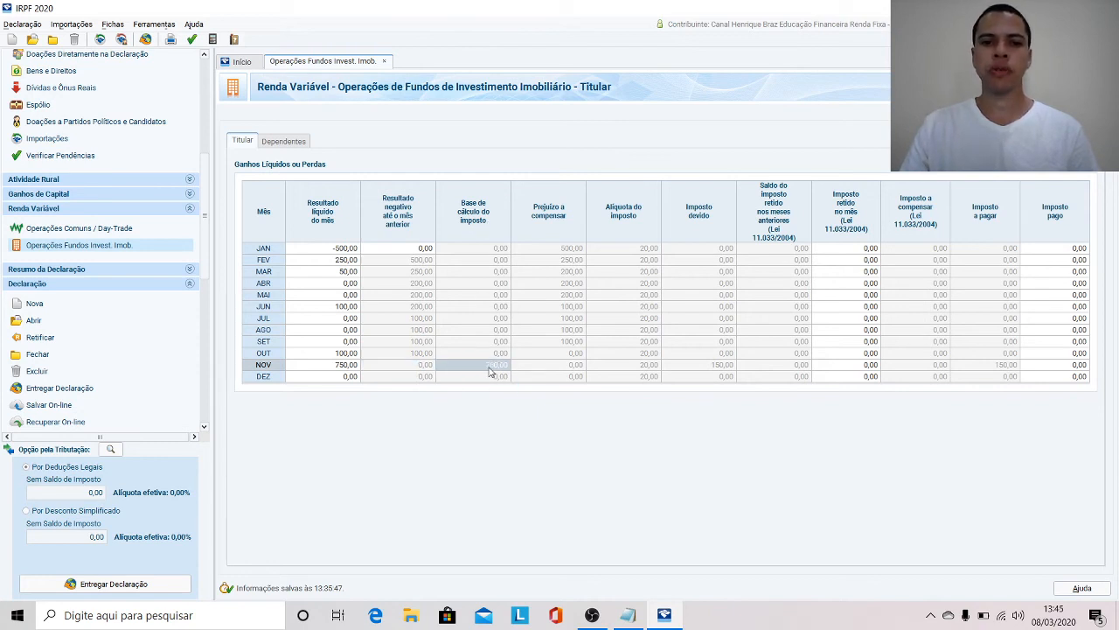
# Check November's Alíquota do imposto and Imposto devido, and enter 0,03 as November's Imposto retido no mês.
pyautogui.click(641, 368)
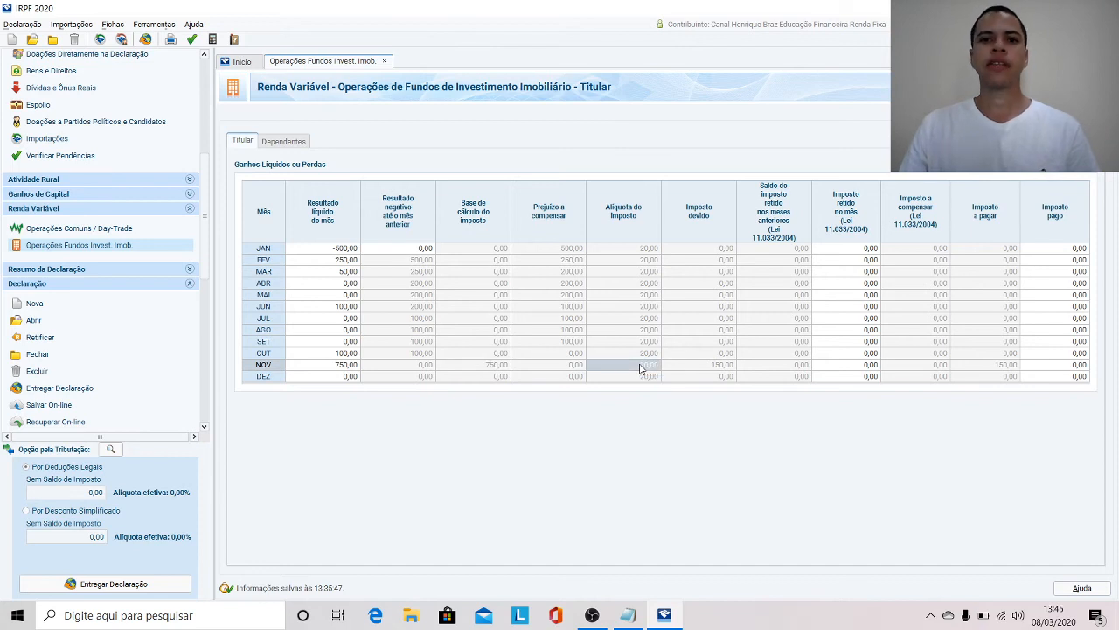
pyautogui.click(706, 368)
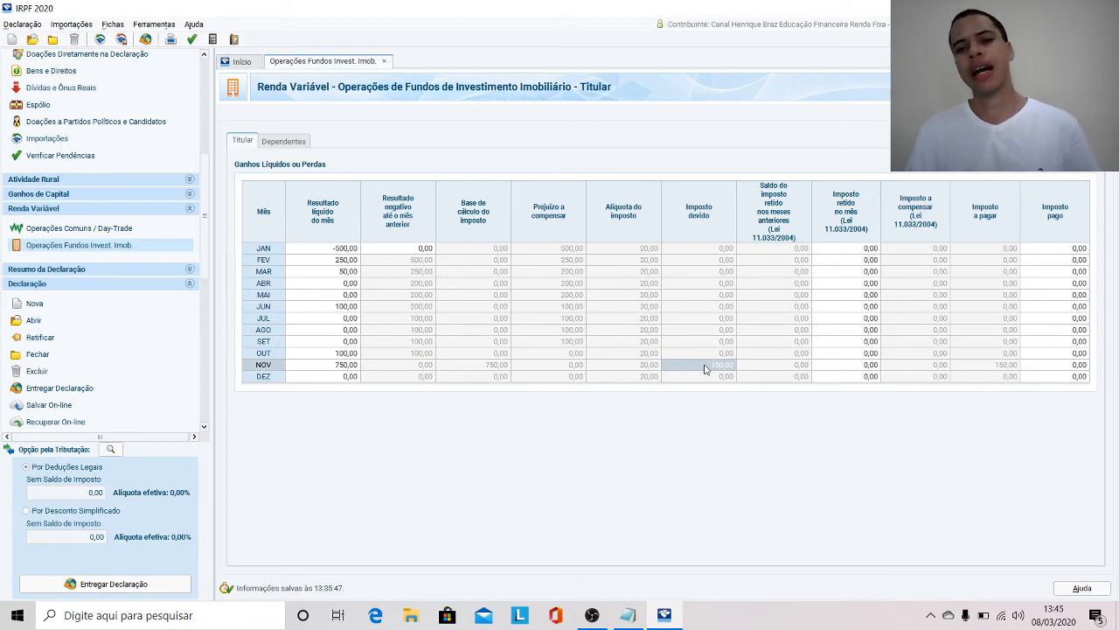
pyautogui.click(869, 367)
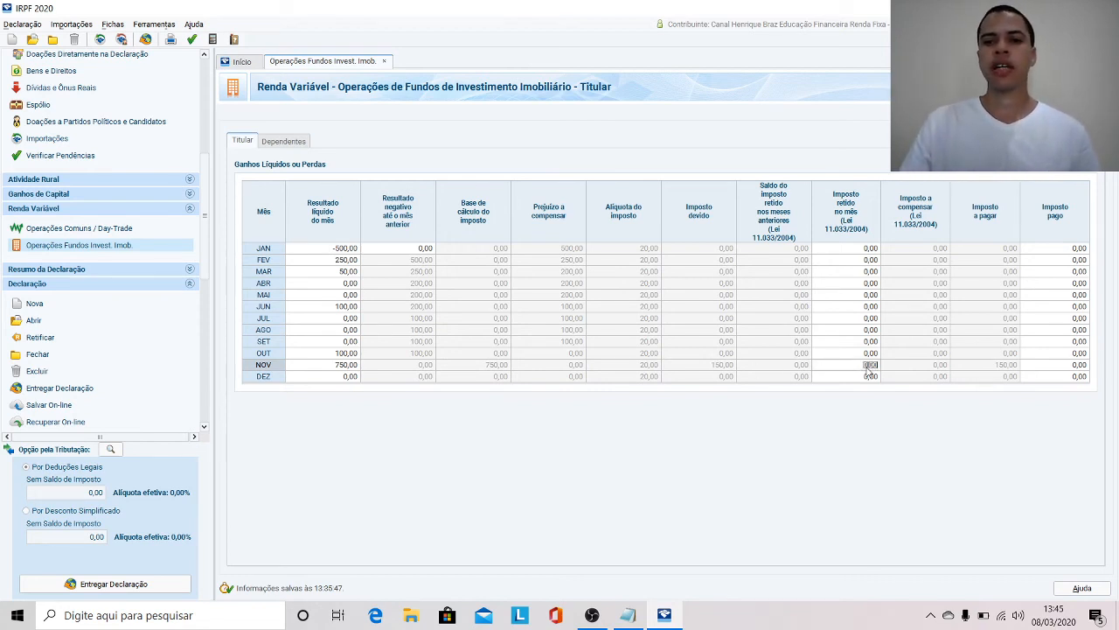
pyautogui.write('3')
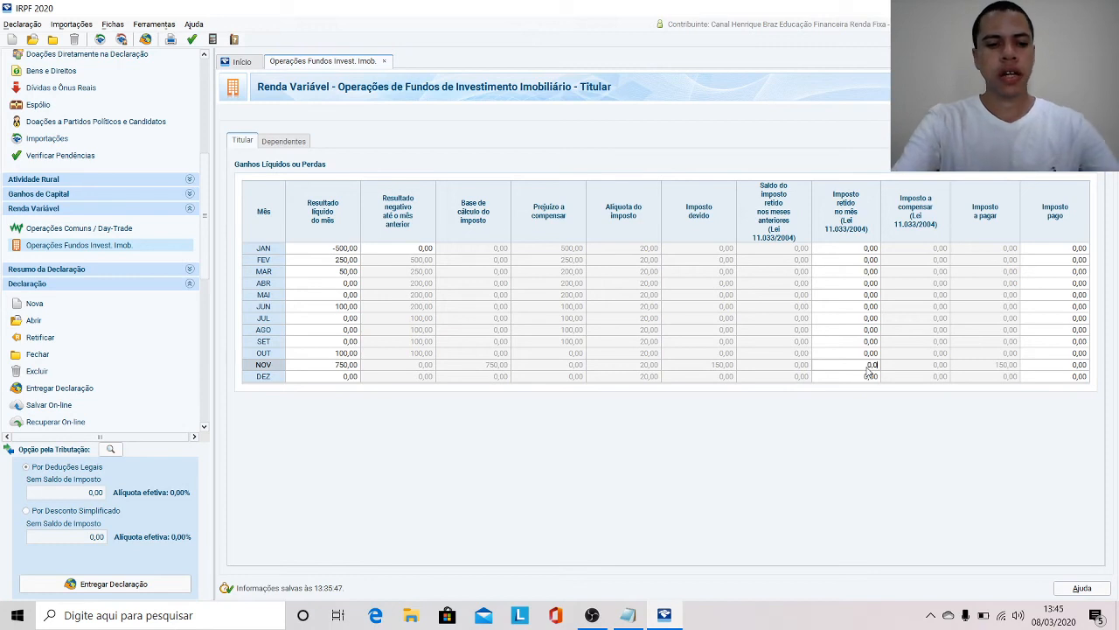
pyautogui.press('Tab')
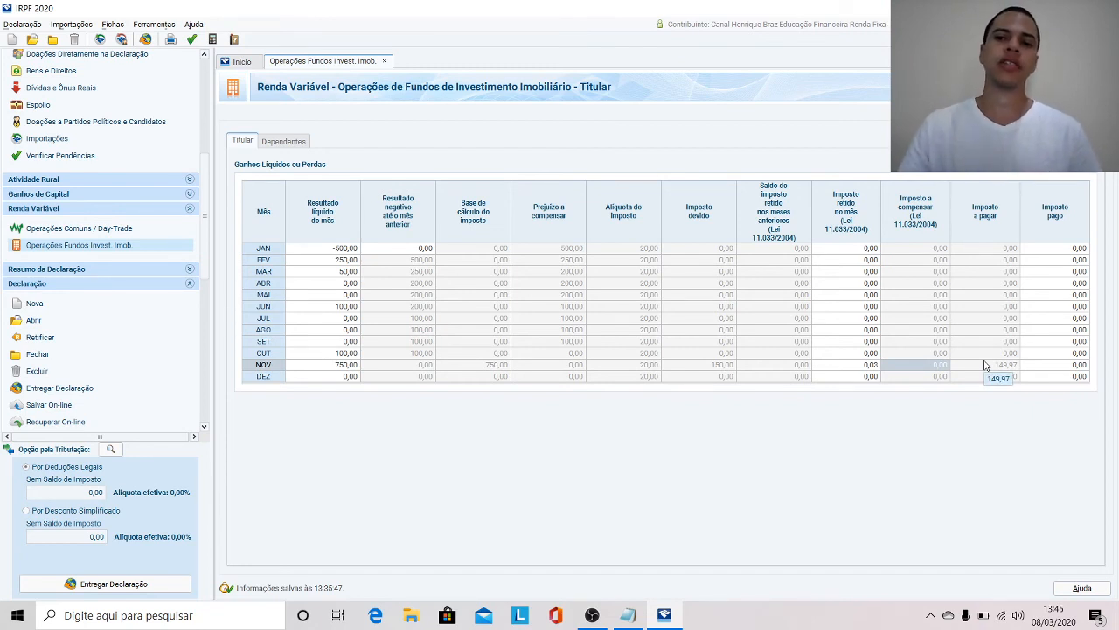
# Enter 149,97 as November's Imposto pago.
pyautogui.click(1064, 363)
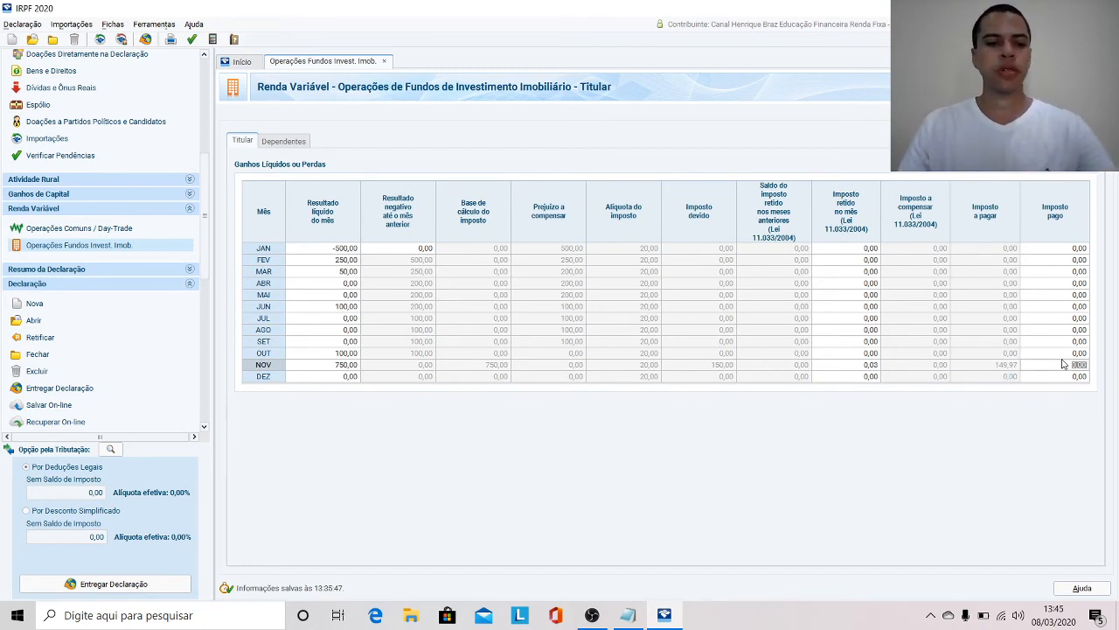
pyautogui.write('149,')
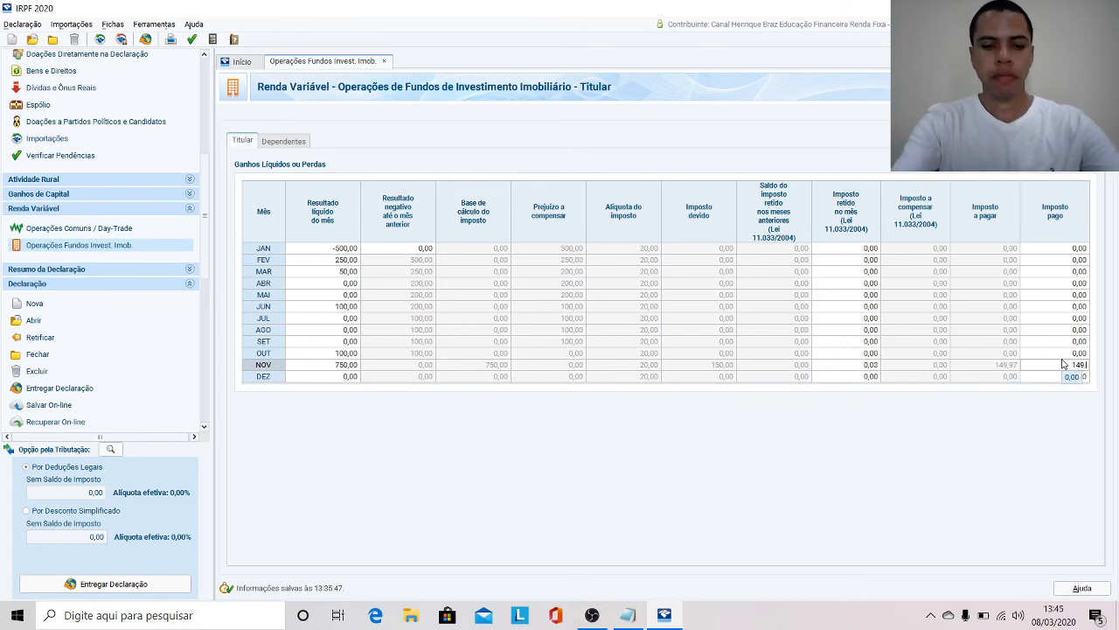
pyautogui.write('97')
pyautogui.press('Return')
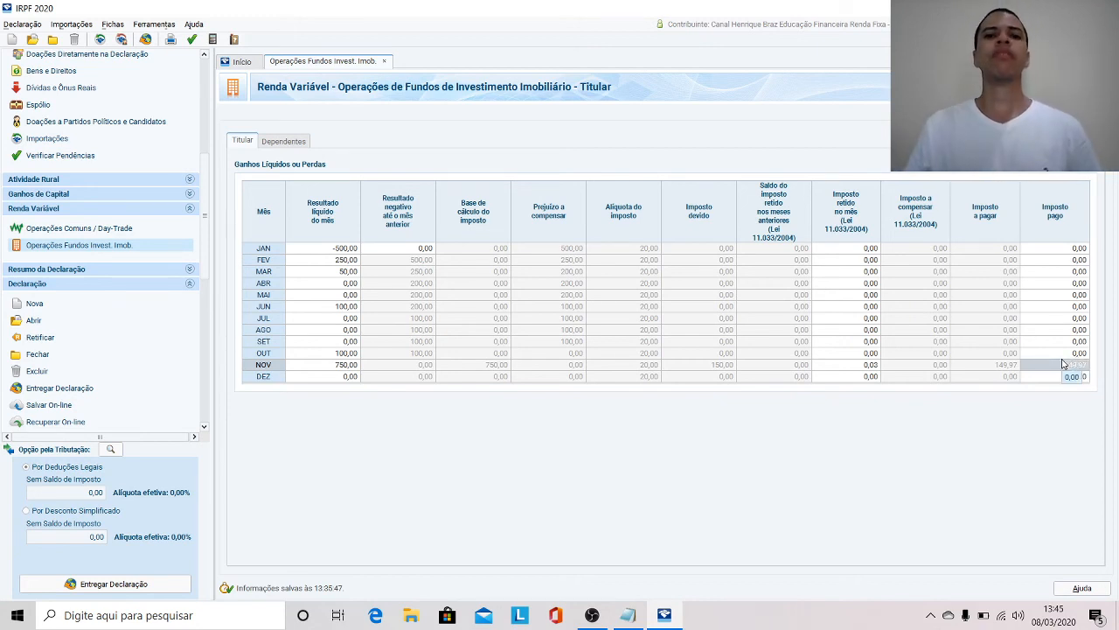
pyautogui.press('Return')
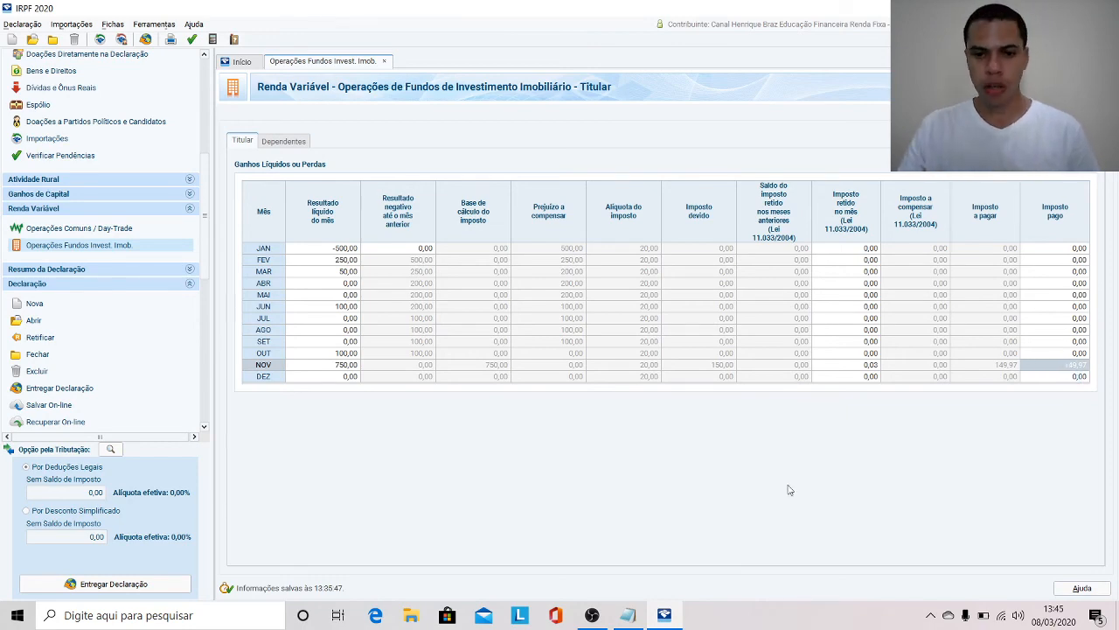
# Review the income tax script notes on FII losses, withheld tax and payment deadlines in Notepad, and return to the IRPF 2020 declaration.
pyautogui.click(628, 618)
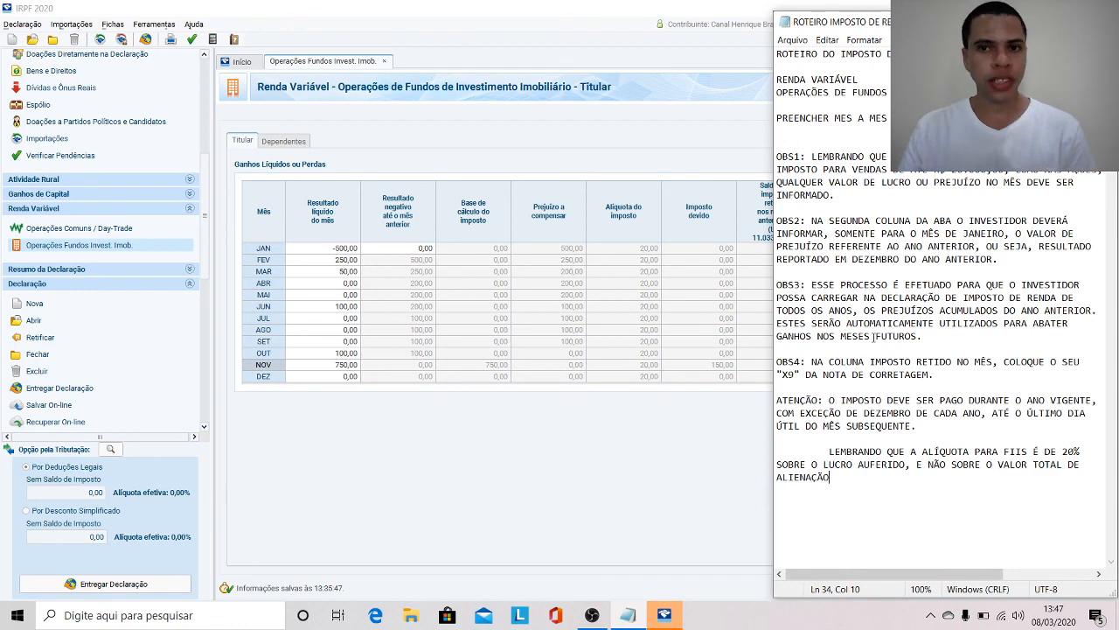
pyautogui.click(719, 480)
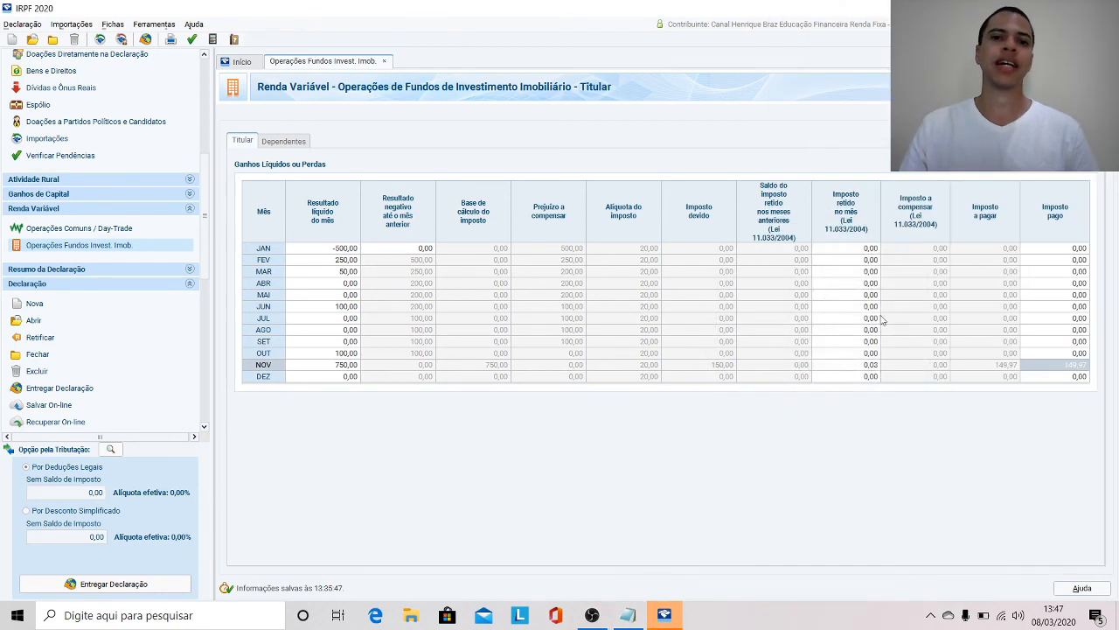